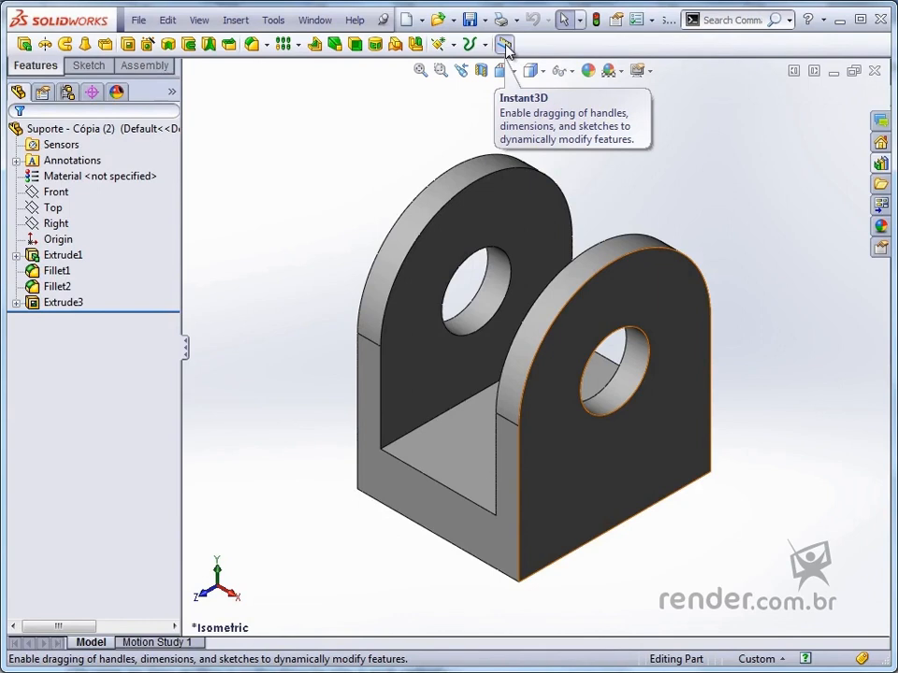
Turn Instant3D off, select the outer and inner upright faces to check their response without drag handles, and clear the selection.
click(505, 45)
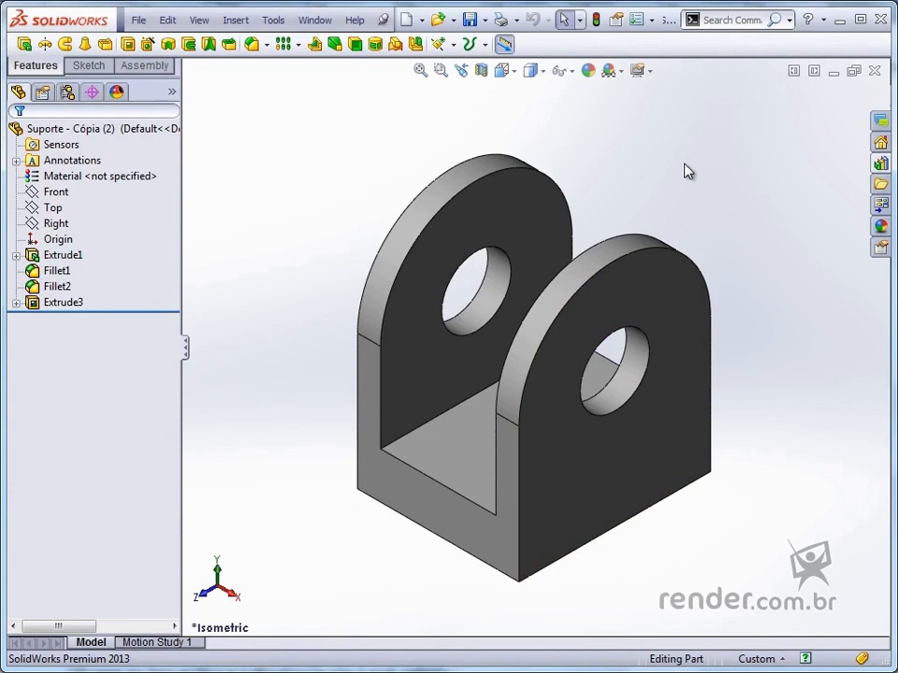
click(505, 44)
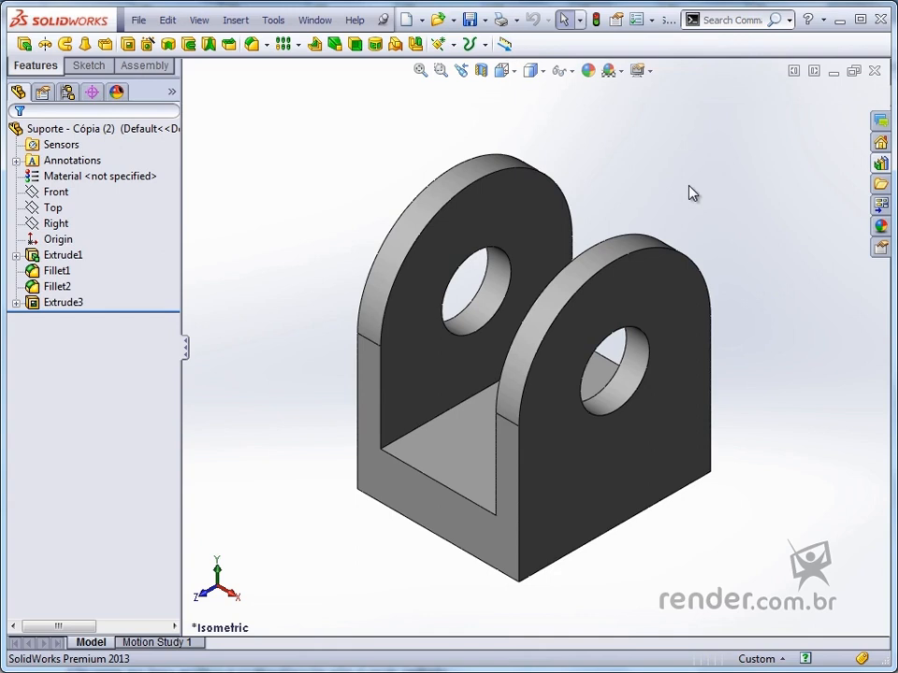
click(682, 292)
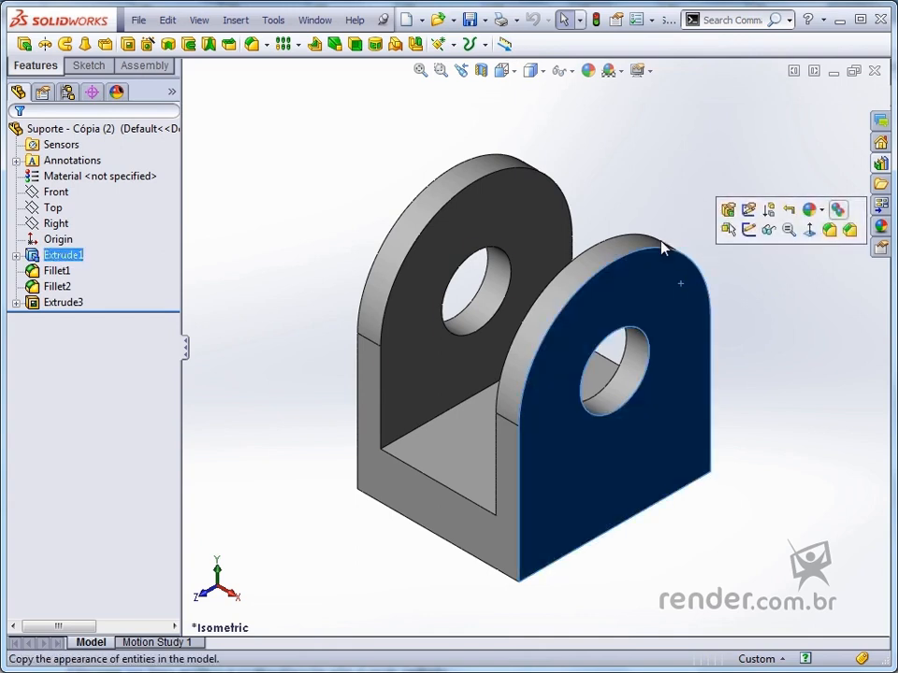
click(523, 211)
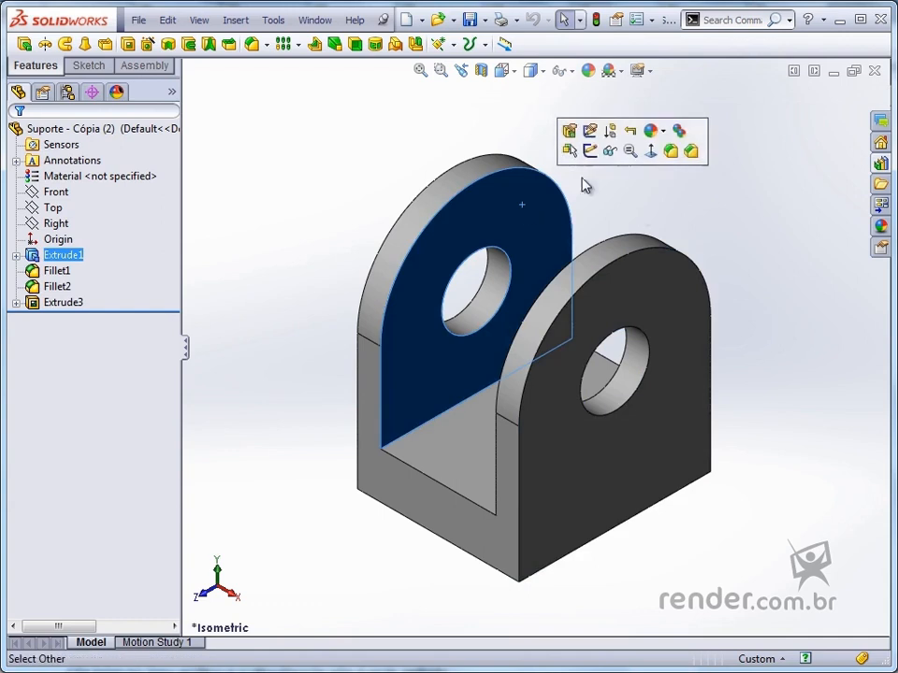
click(641, 215)
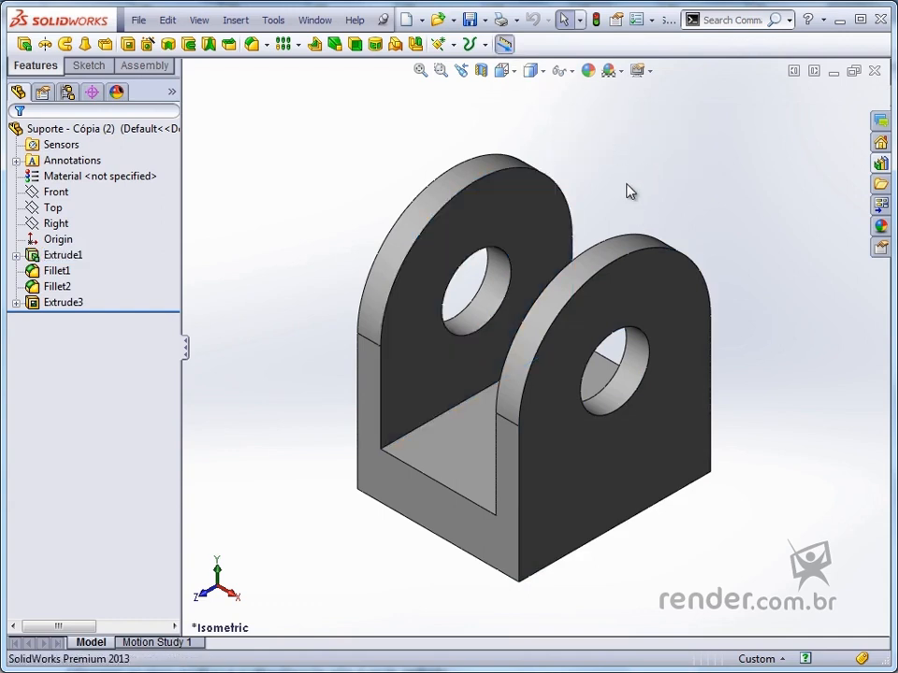
With Instant3D on, select the rear upright's inner face and stretch the bracket's wall thickness dynamically to about 13.05 mm.
click(539, 219)
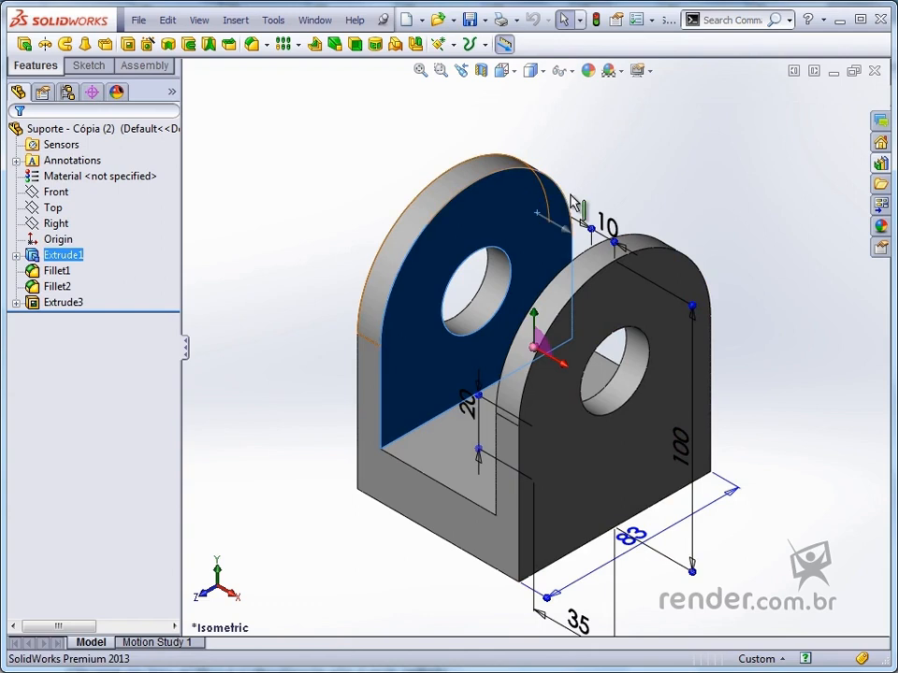
middle_drag(625, 166, 688, 151)
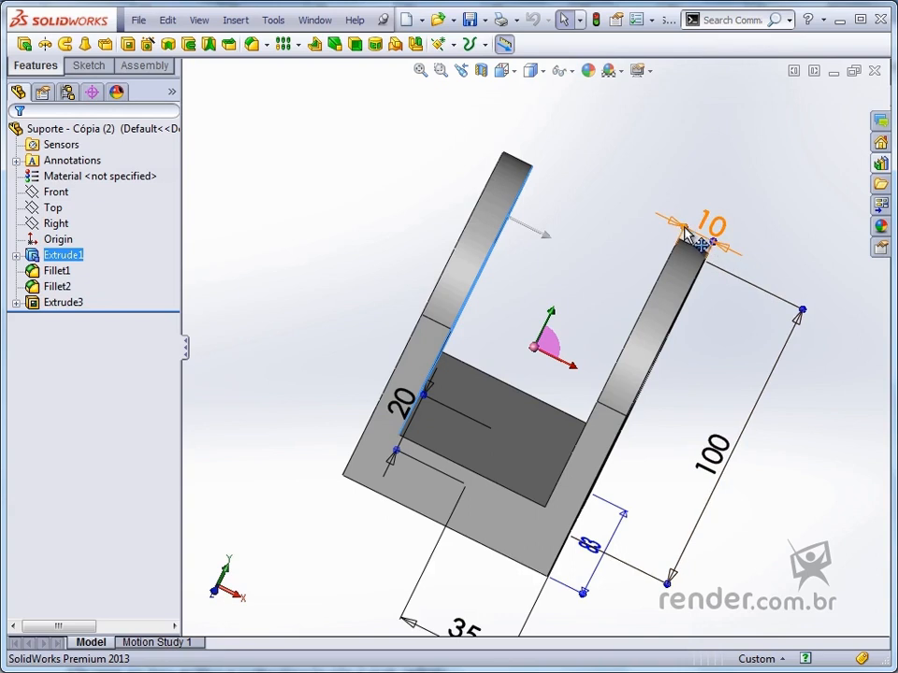
mouse_move(700, 244)
mouse_down()
mouse_move(677, 232)
mouse_move(703, 241)
mouse_move(693, 234)
mouse_up()
middle_drag(739, 213, 661, 297)
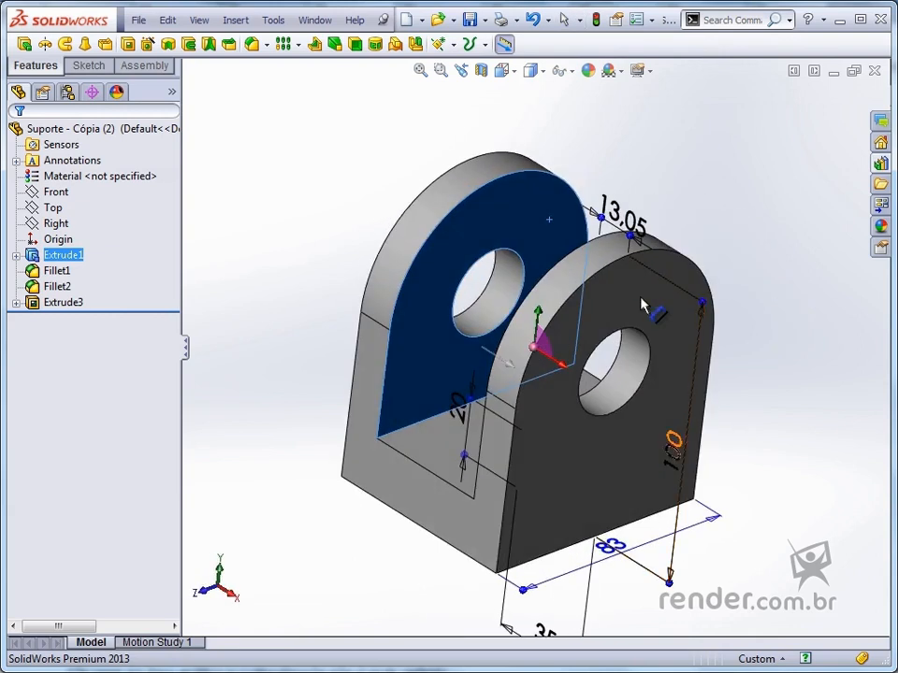
Select the front upright's outer face and stretch the 35 mm width dimension to about 48.07 mm.
click(642, 300)
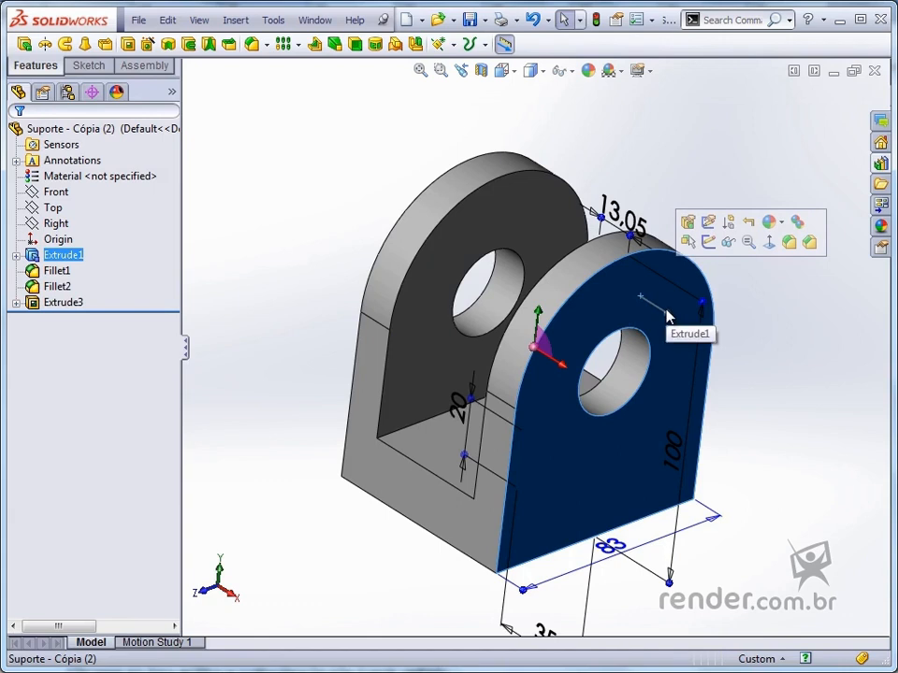
middle_drag(599, 524, 718, 586)
scroll(607, 564, down, 2)
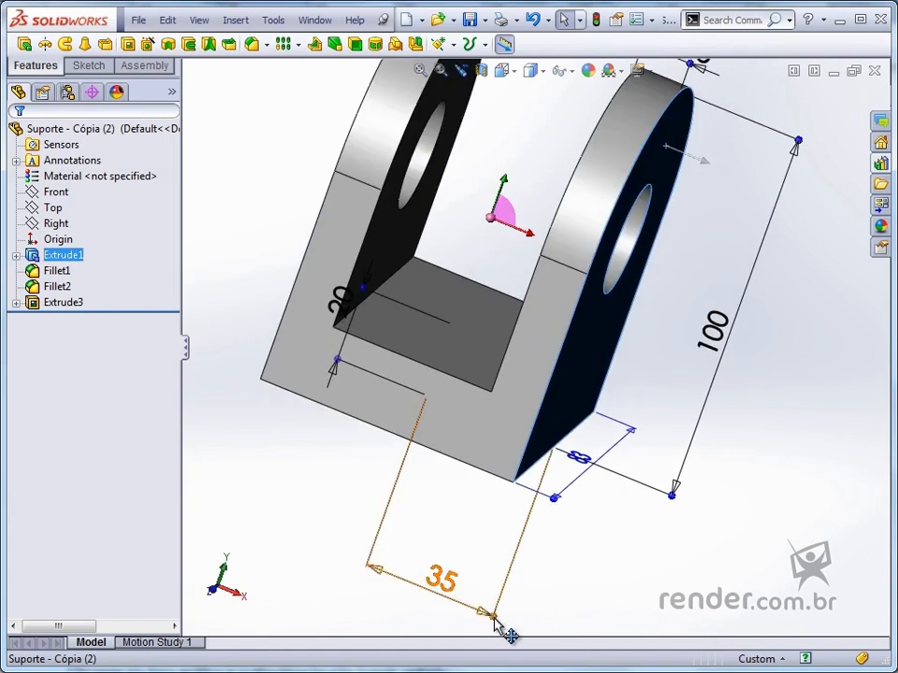
drag(496, 621, 541, 639)
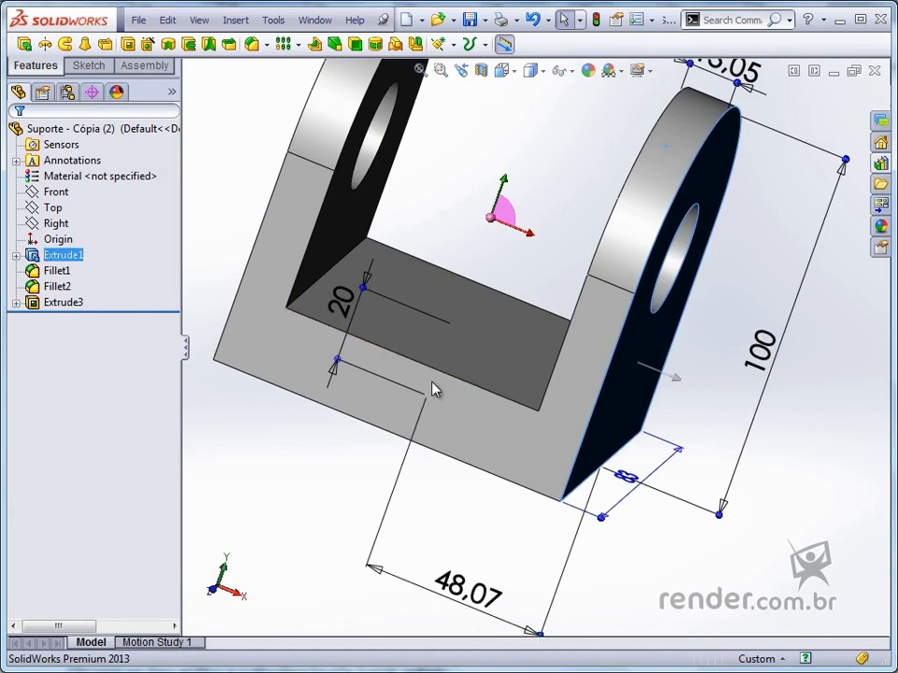
scroll(659, 536, up, 2)
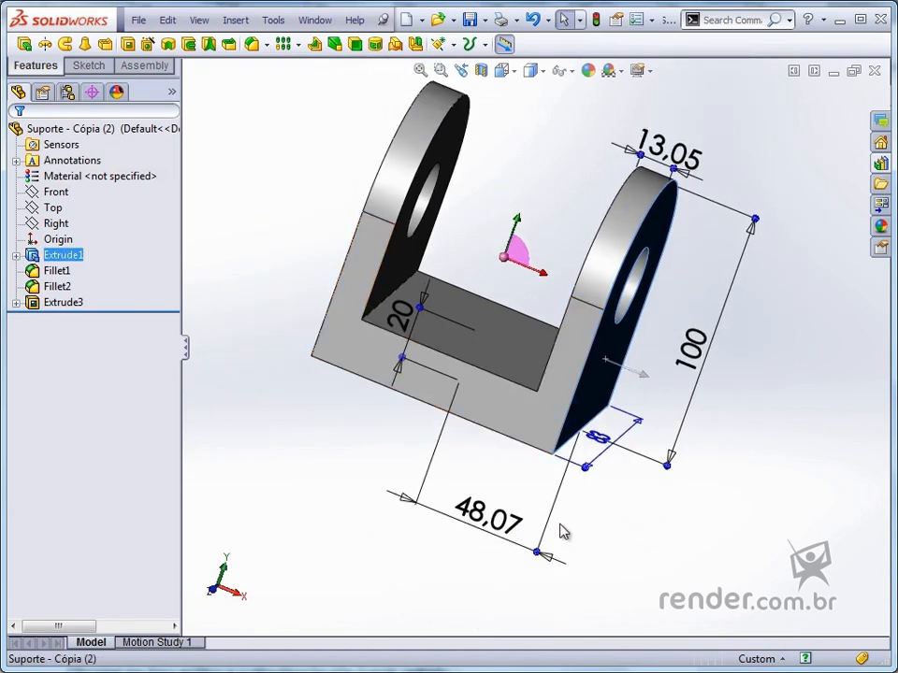
Move the Extrude1 body freely along X, deleting its external relations, and shift it upward along Y.
mouse_move(553, 227)
middle_down()
mouse_move(507, 218)
mouse_move(577, 160)
mouse_move(618, 191)
mouse_move(581, 305)
mouse_move(595, 234)
mouse_move(563, 235)
middle_up()
scroll(545, 233, down, 2)
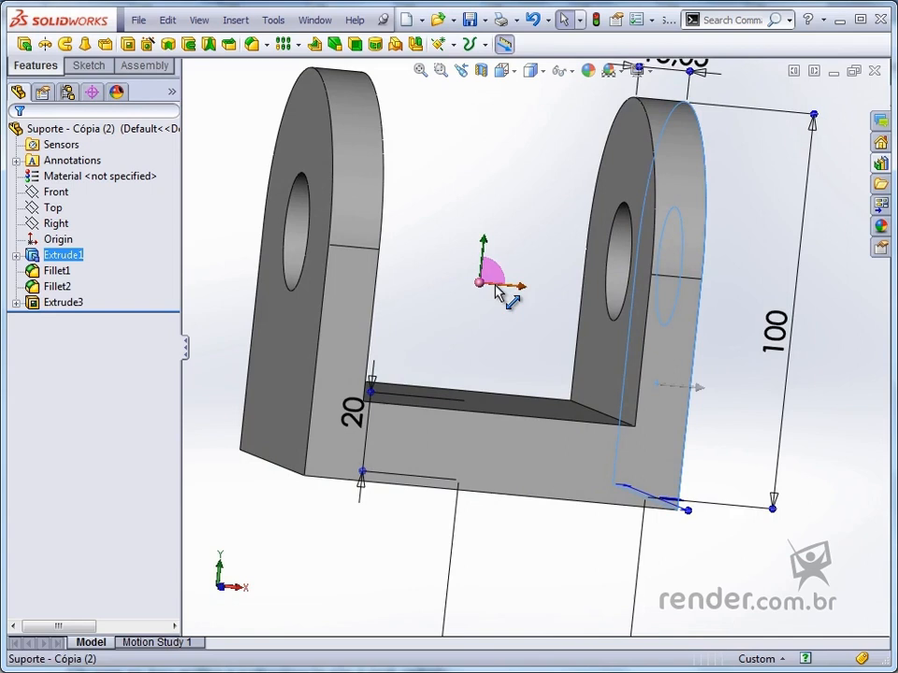
drag(496, 285, 551, 294)
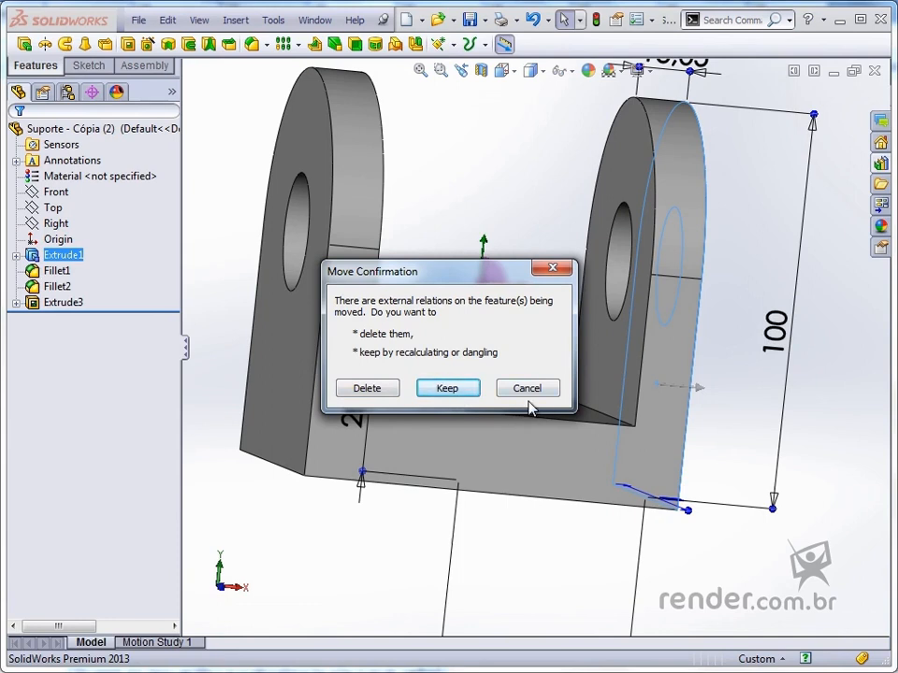
click(385, 393)
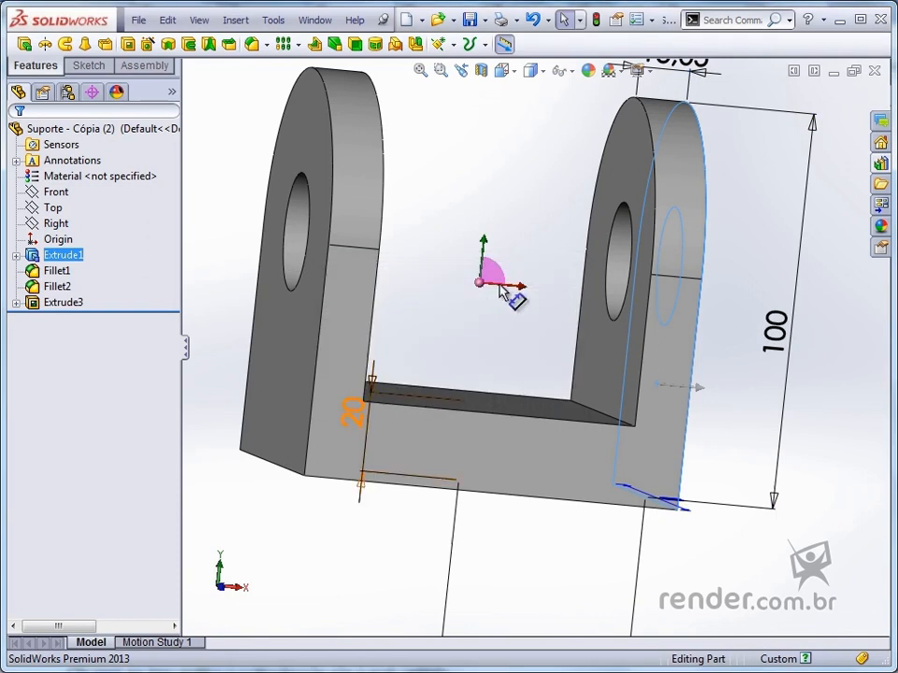
drag(500, 286, 749, 322)
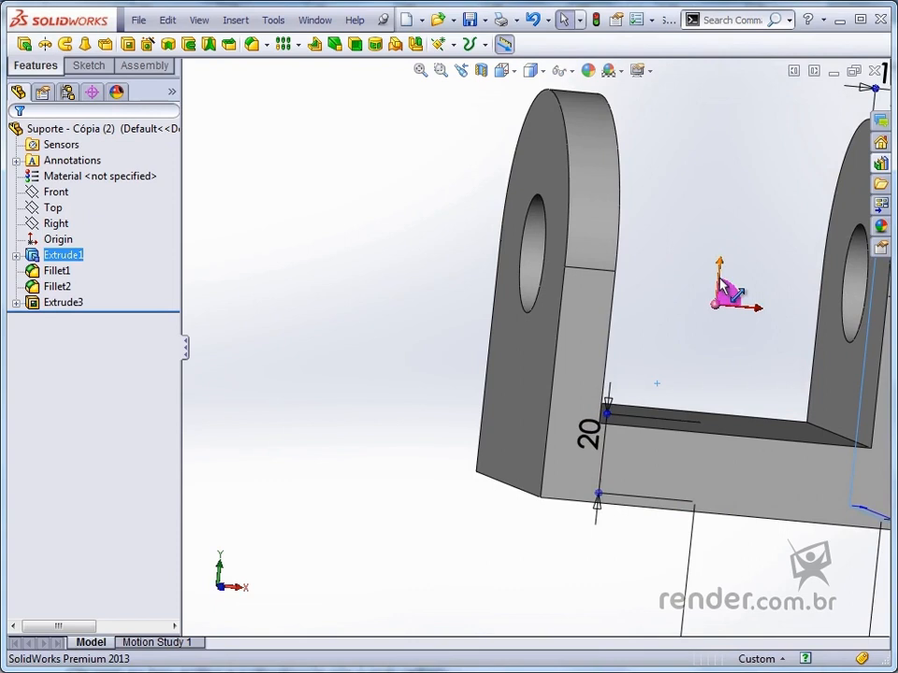
drag(721, 279, 735, 178)
Move the 30 mm hole sideways across the upright's outer face, deleting its external relations.
middle_drag(702, 261, 553, 297)
scroll(586, 303, up, 2)
scroll(625, 287, down, 2)
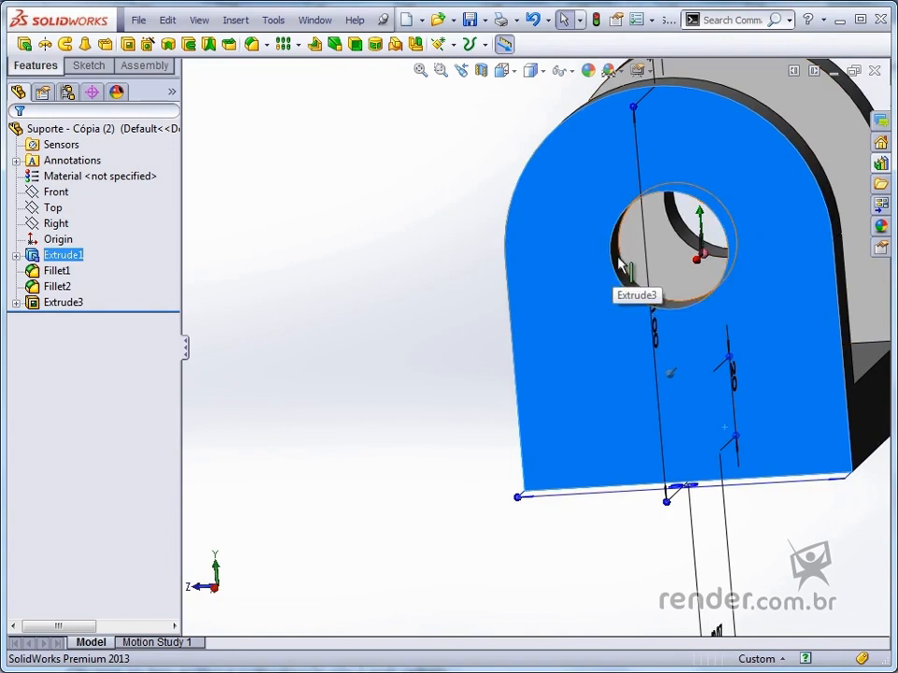
click(618, 268)
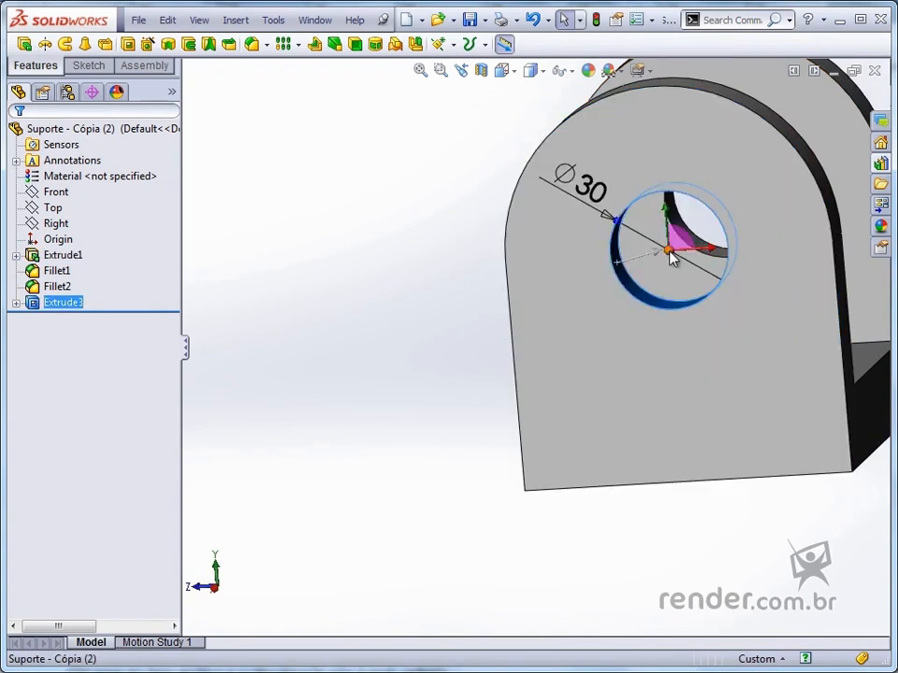
drag(672, 258, 593, 266)
click(384, 391)
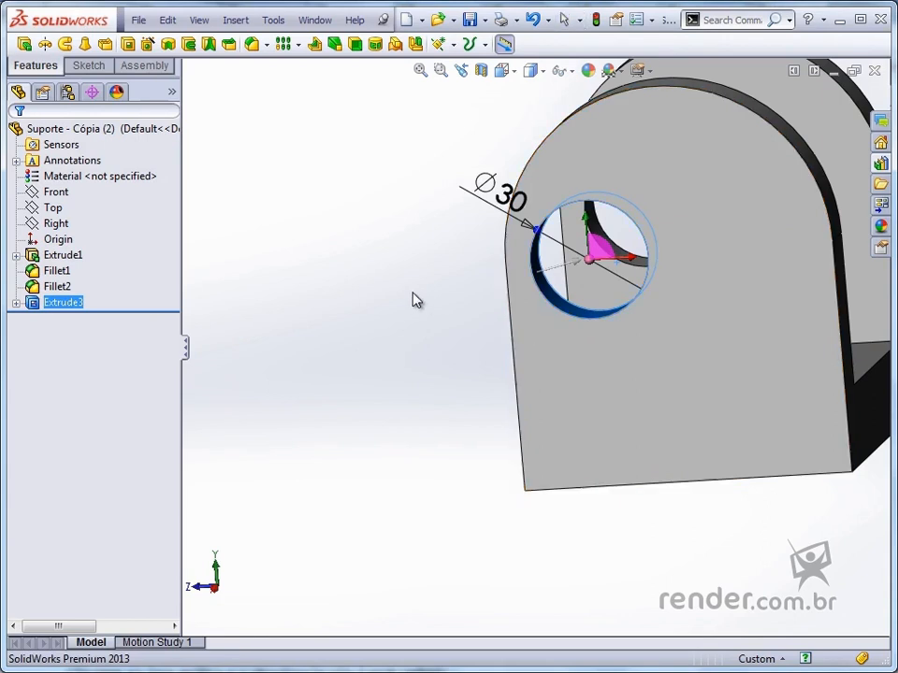
Relocate the 30 mm hole from the upright onto the floor face of the bracket.
middle_drag(417, 299, 477, 314)
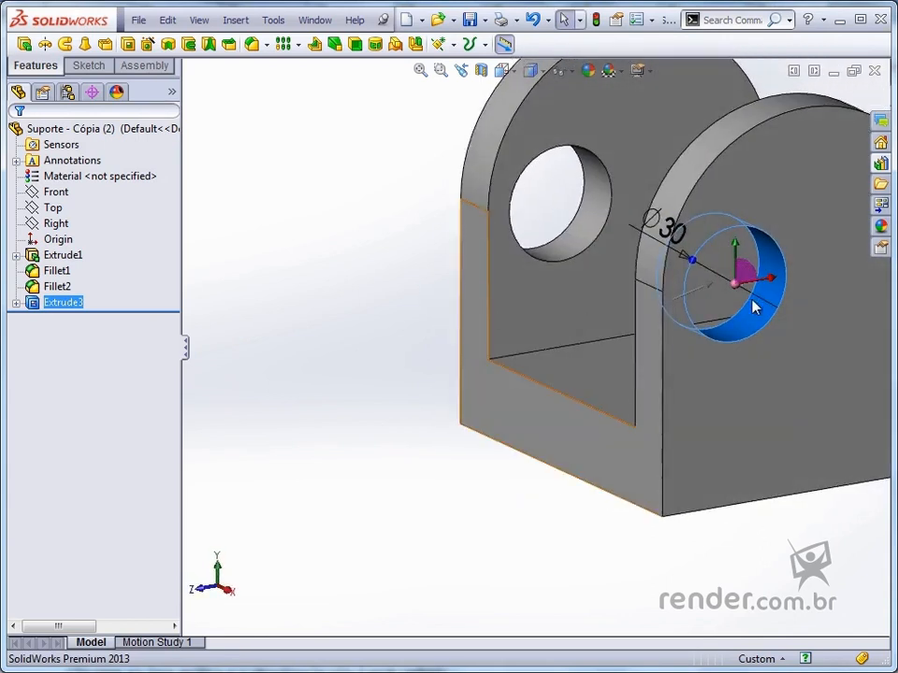
drag(735, 285, 599, 375)
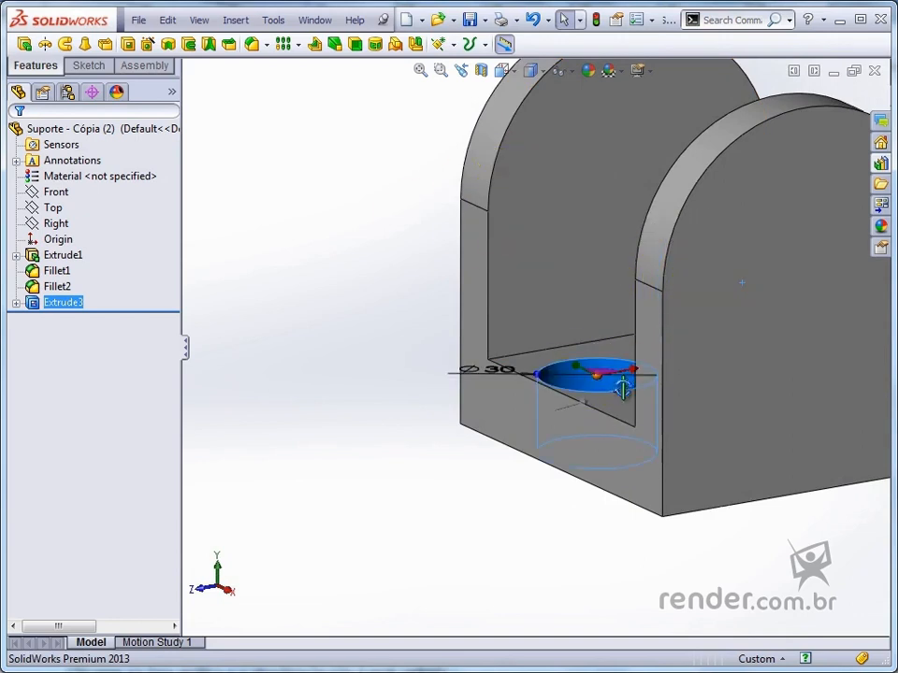
middle_drag(623, 388, 661, 350)
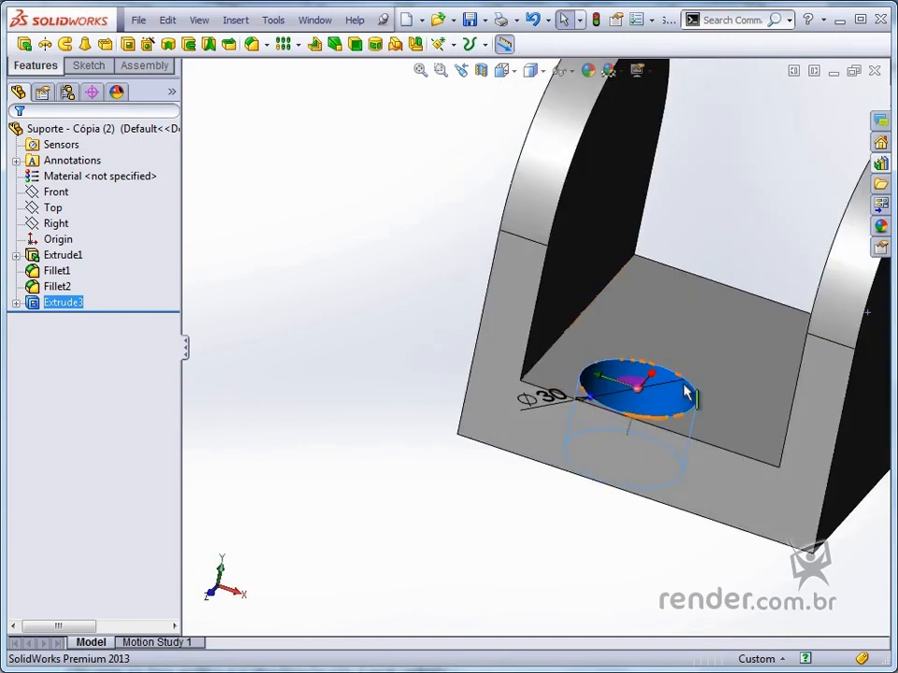
Relocate the 30 mm hole from the floor to the upright's outer face and restore the isometric view.
middle_drag(562, 296, 411, 331)
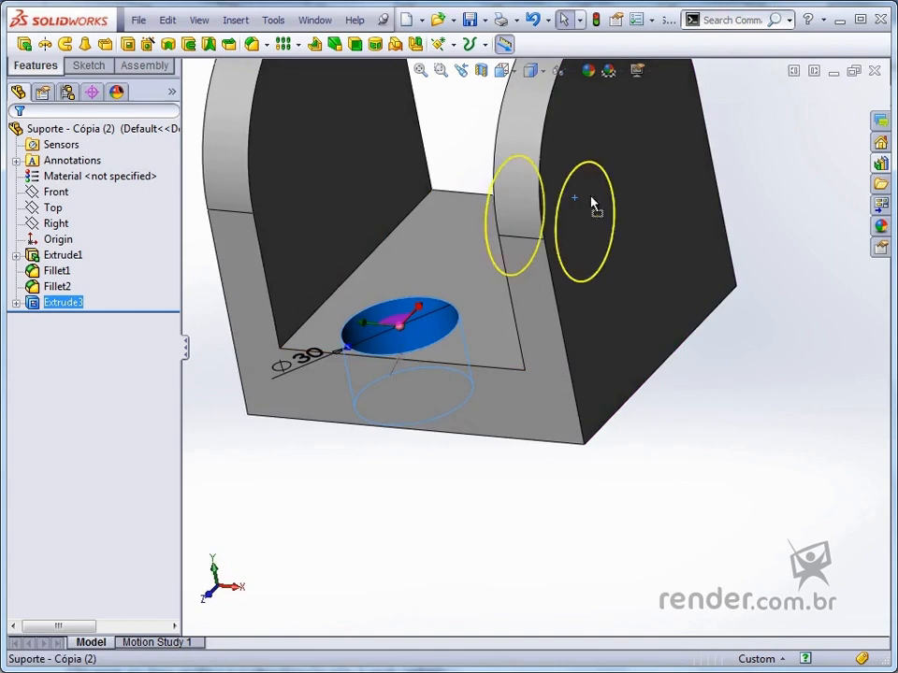
drag(592, 204, 647, 144)
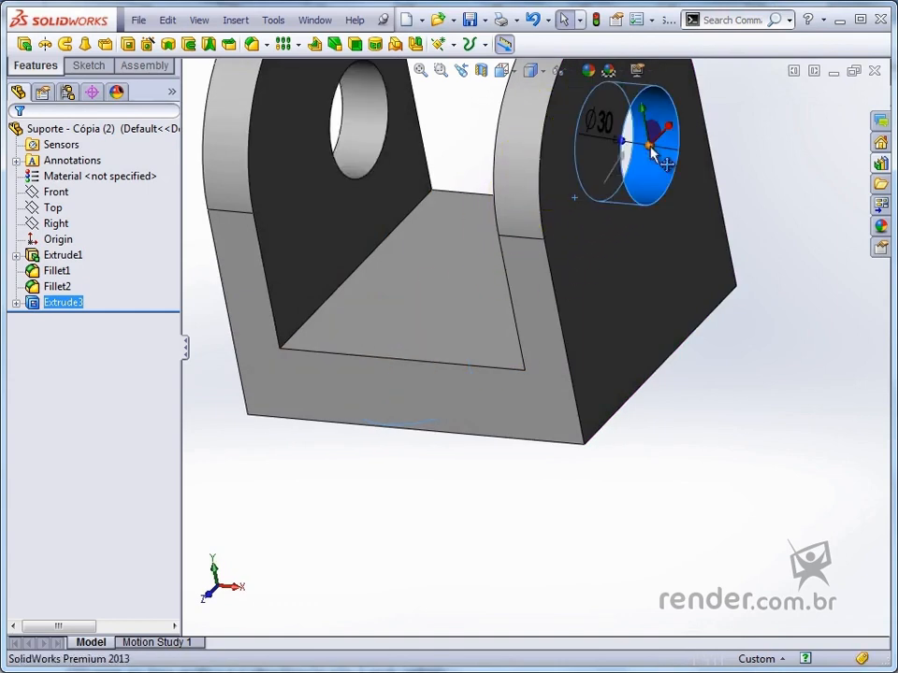
key(ctrl+7)
click(582, 215)
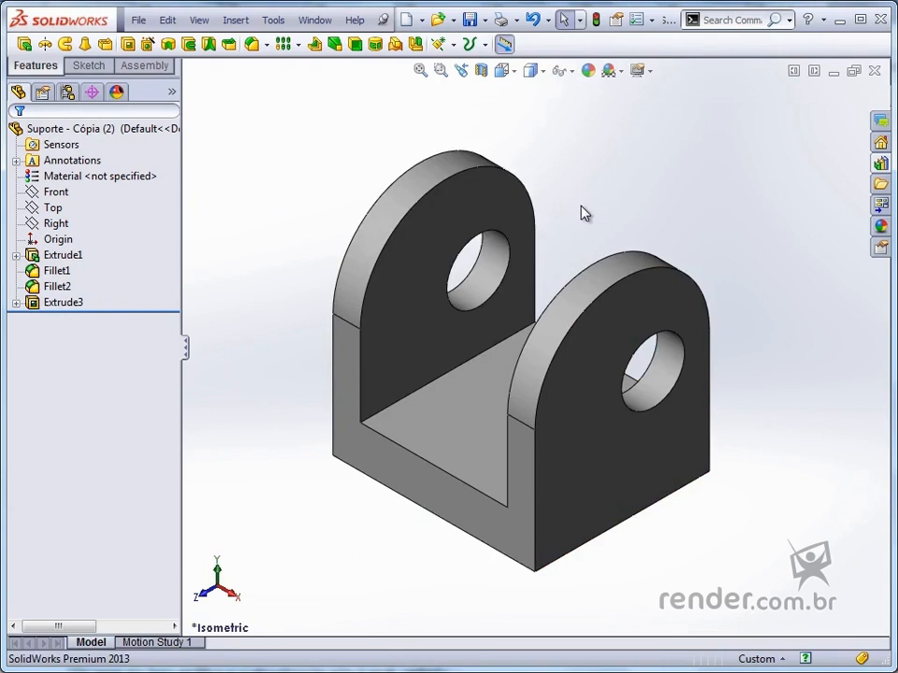
Switch to the Sketch - Cópia (2) document and stretch the rectangle's length in Sketch1 to about 359.55 mm.
click(312, 21)
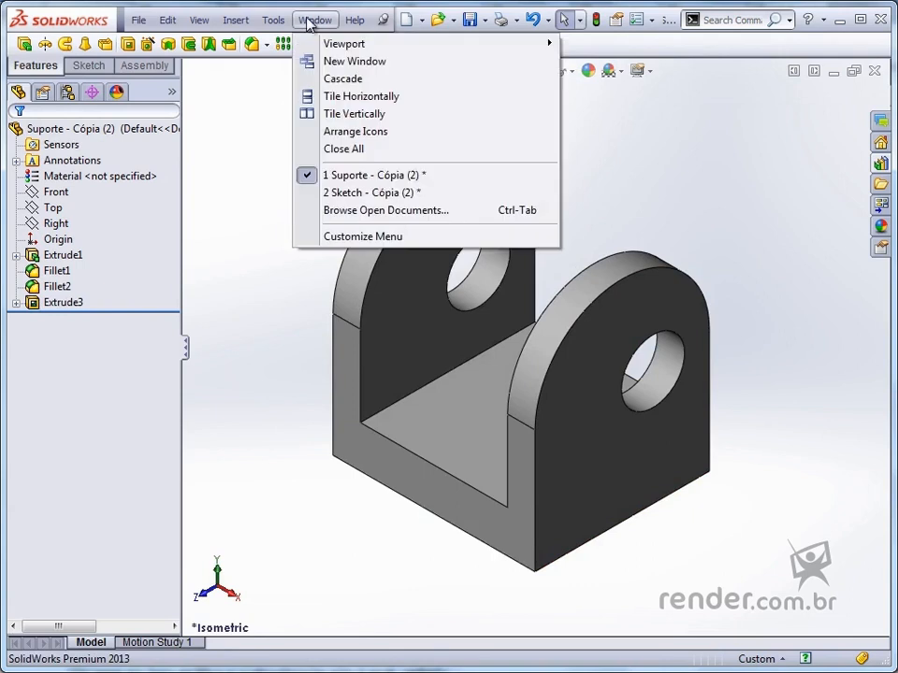
click(345, 195)
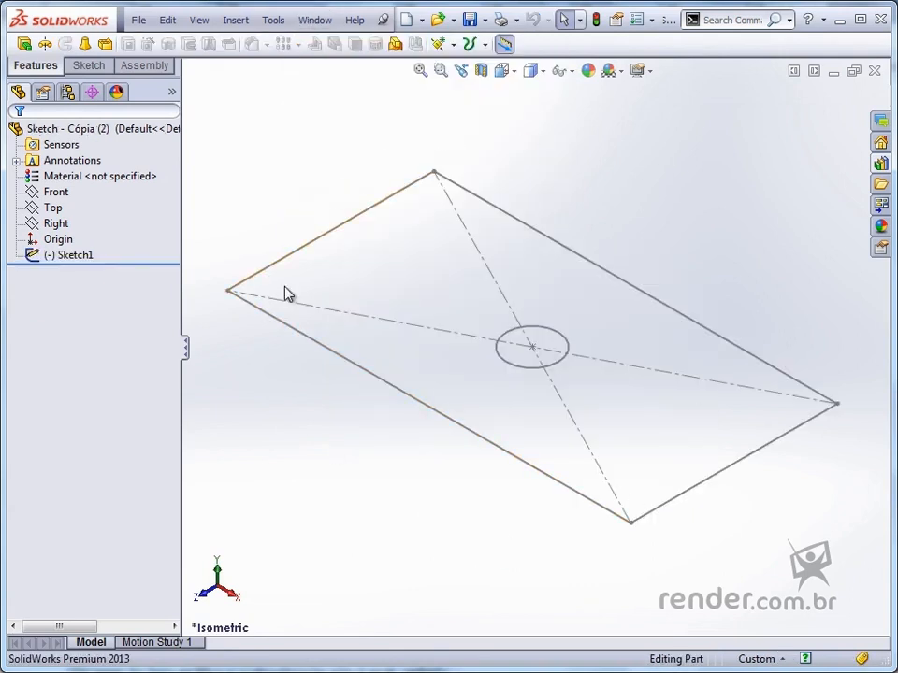
click(90, 259)
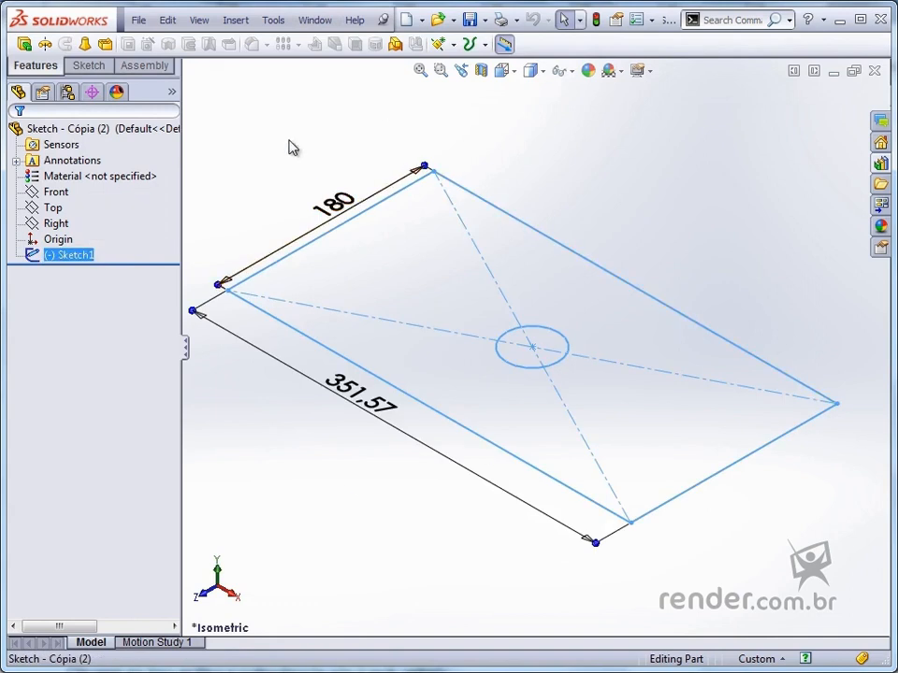
scroll(394, 563, up, 1)
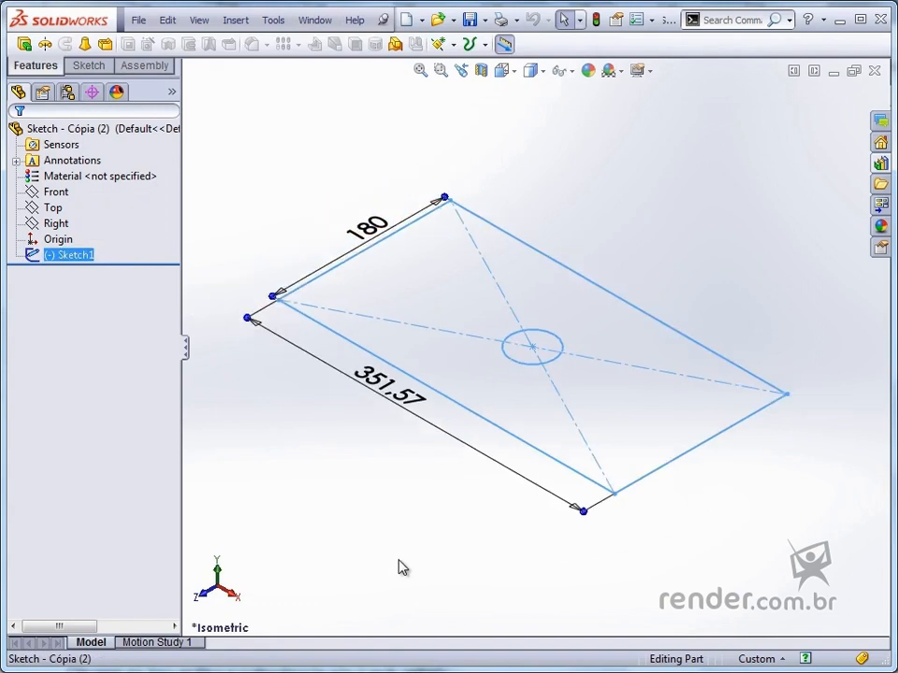
mouse_move(585, 515)
mouse_down()
mouse_move(670, 567)
mouse_move(602, 527)
mouse_move(595, 518)
mouse_move(609, 518)
mouse_move(593, 503)
mouse_up()
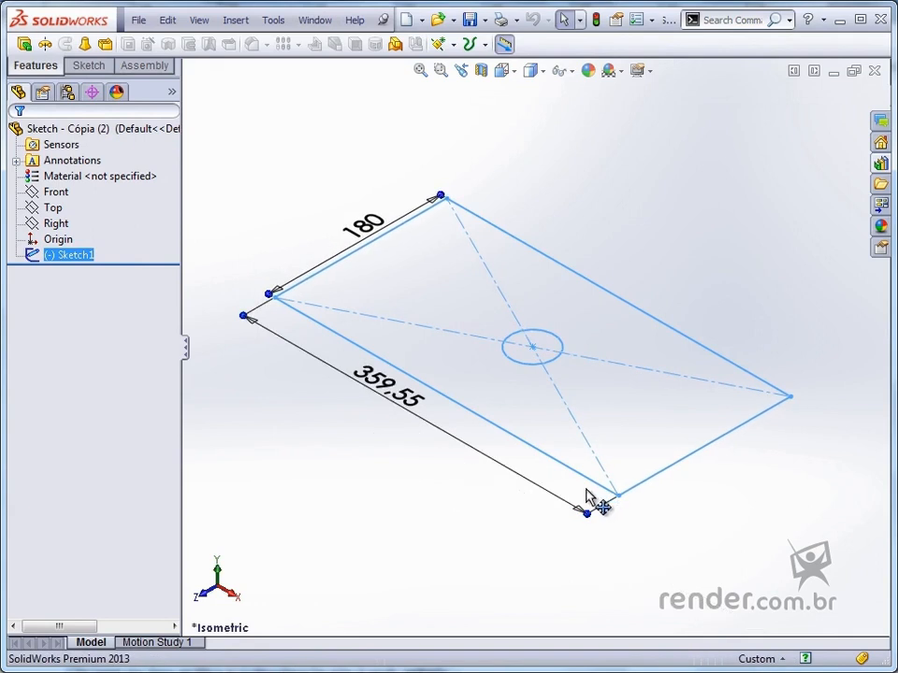
Extrude Sketch1 directly from the rectangle's long edge to both sides of the sketch plane, leaving the circle as a through hole.
click(554, 345)
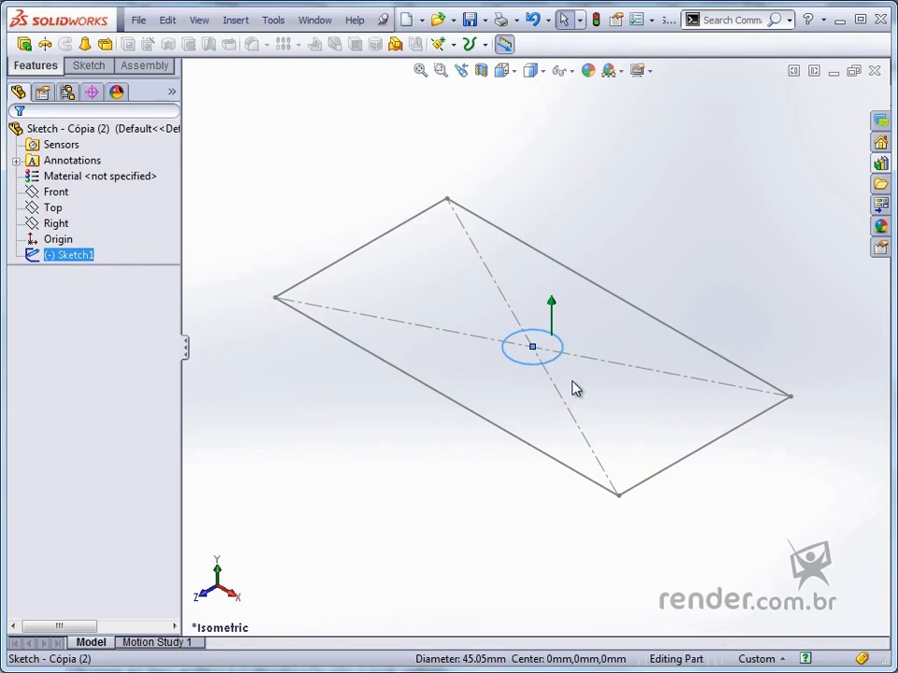
click(496, 428)
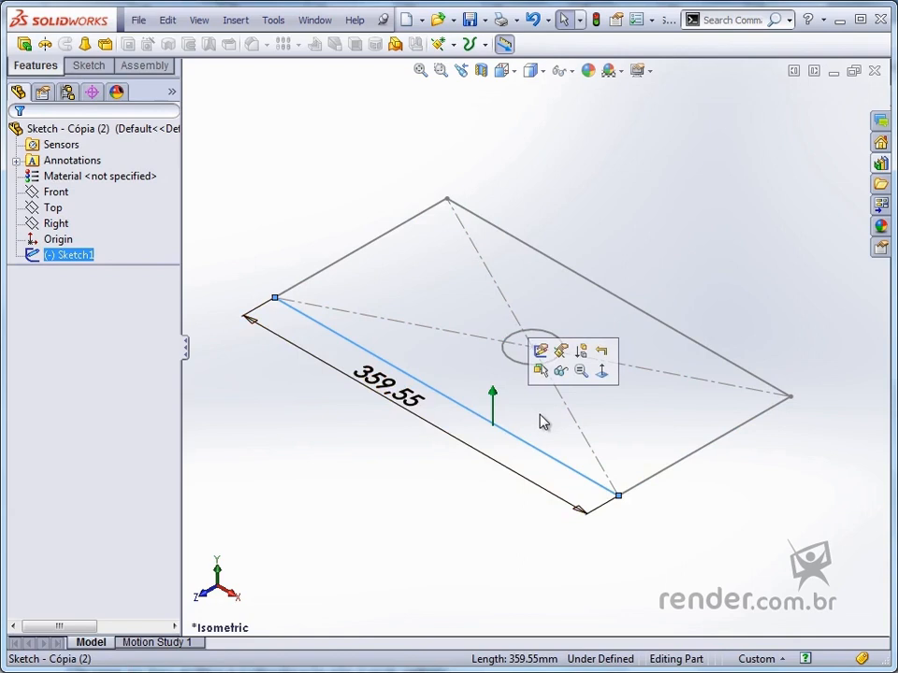
mouse_move(499, 401)
mouse_down()
mouse_move(507, 393)
mouse_move(504, 323)
mouse_move(513, 340)
mouse_move(505, 409)
mouse_move(503, 319)
mouse_move(500, 371)
mouse_up()
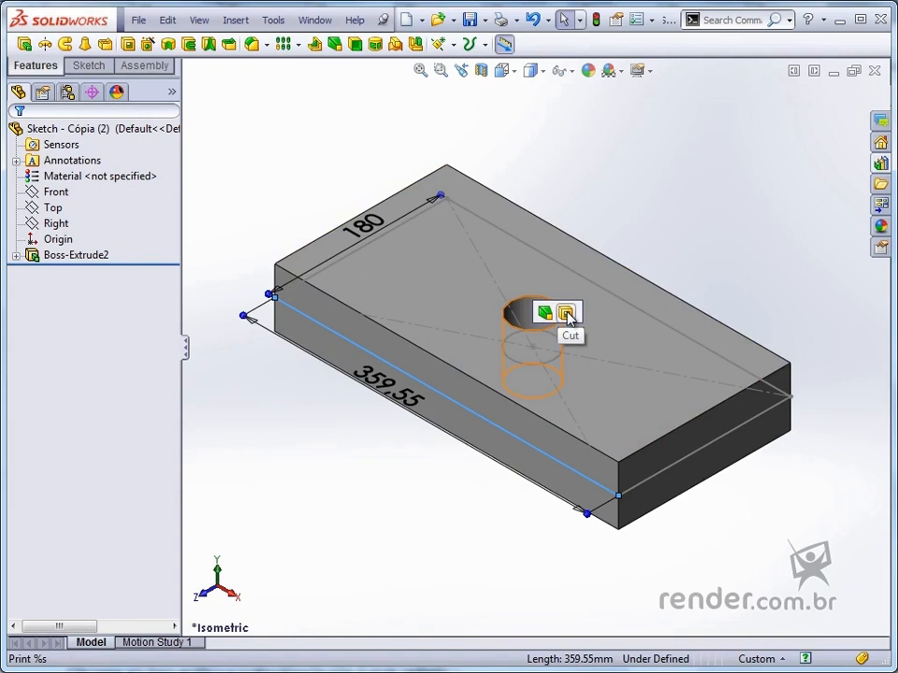
Try to convert the new extrusion into a cut, and undo back to the bare sketch.
click(567, 313)
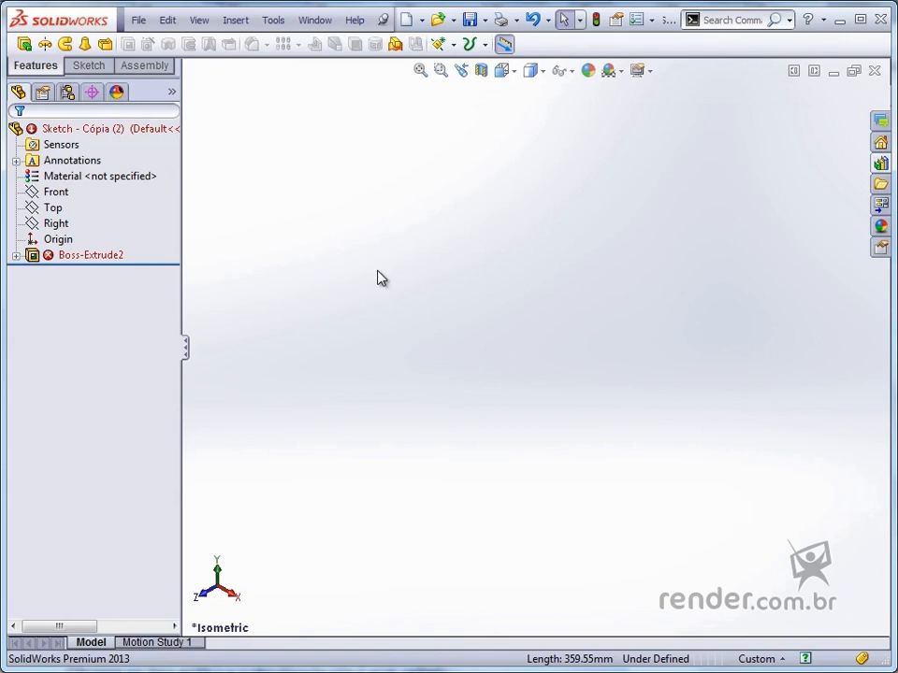
key(ctrl+z)
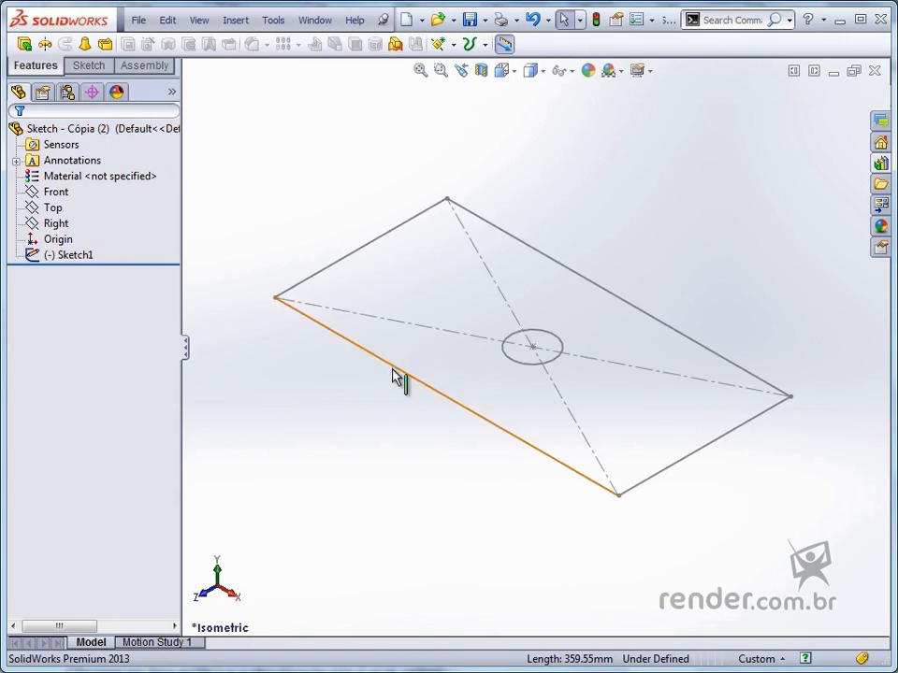
Extrude Sketch1 about 63.36 mm upward directly from the rectangle's front long edge.
click(400, 372)
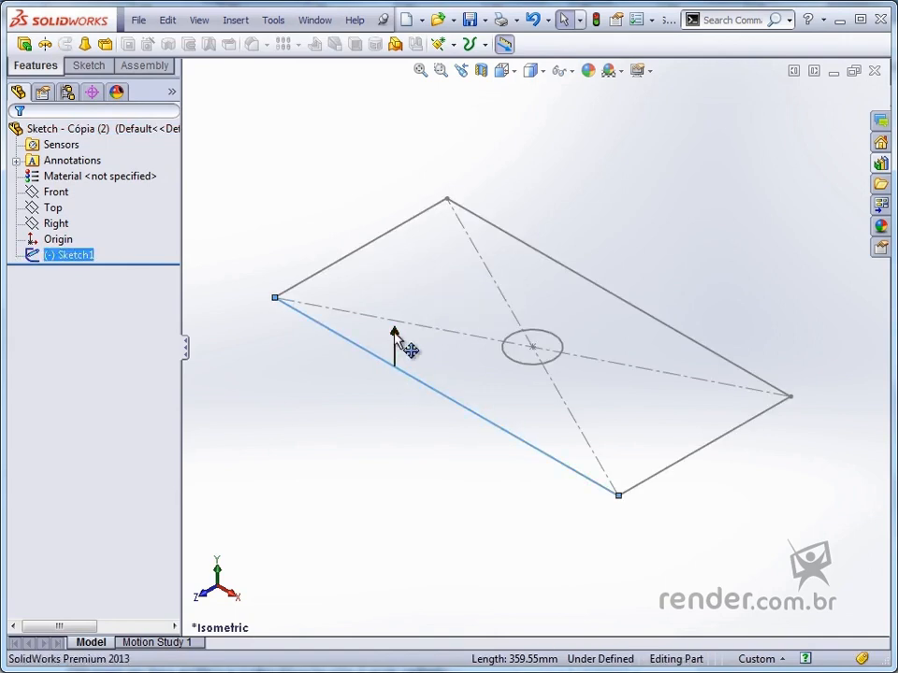
mouse_move(400, 342)
mouse_down()
mouse_move(395, 305)
mouse_move(405, 271)
mouse_up()
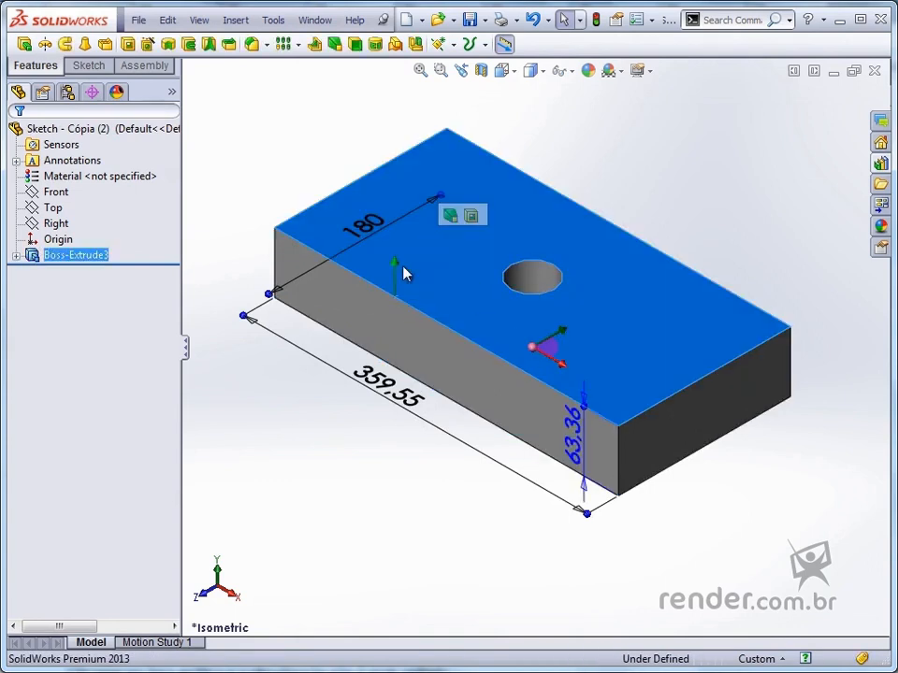
click(653, 213)
Enlarge the plate's central through hole directly from its cylindrical face with the Instant3D handle.
click(523, 285)
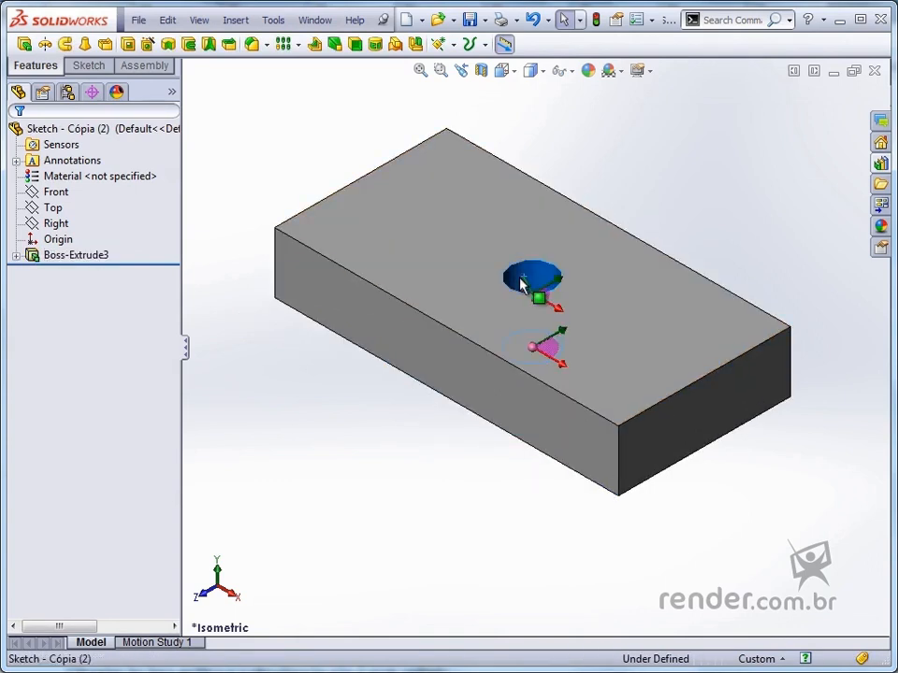
middle_drag(585, 342, 583, 471)
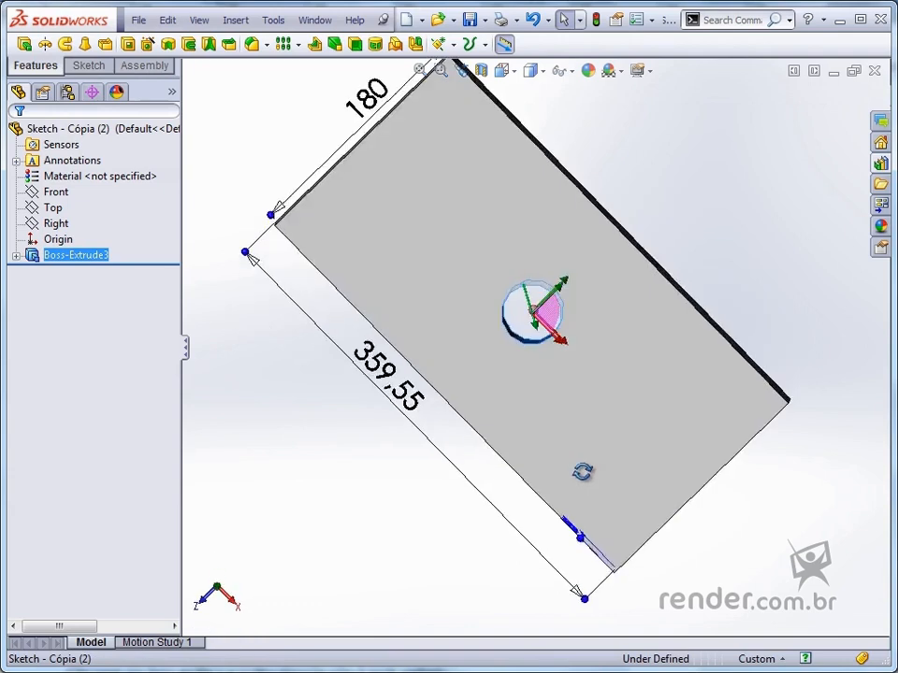
scroll(528, 332, down, 2)
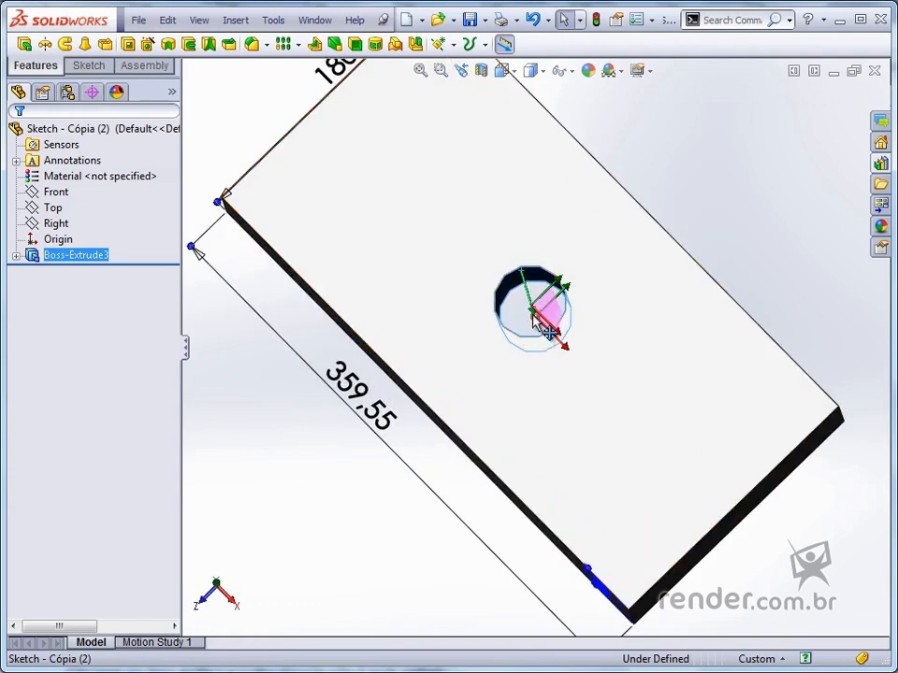
drag(534, 315, 510, 271)
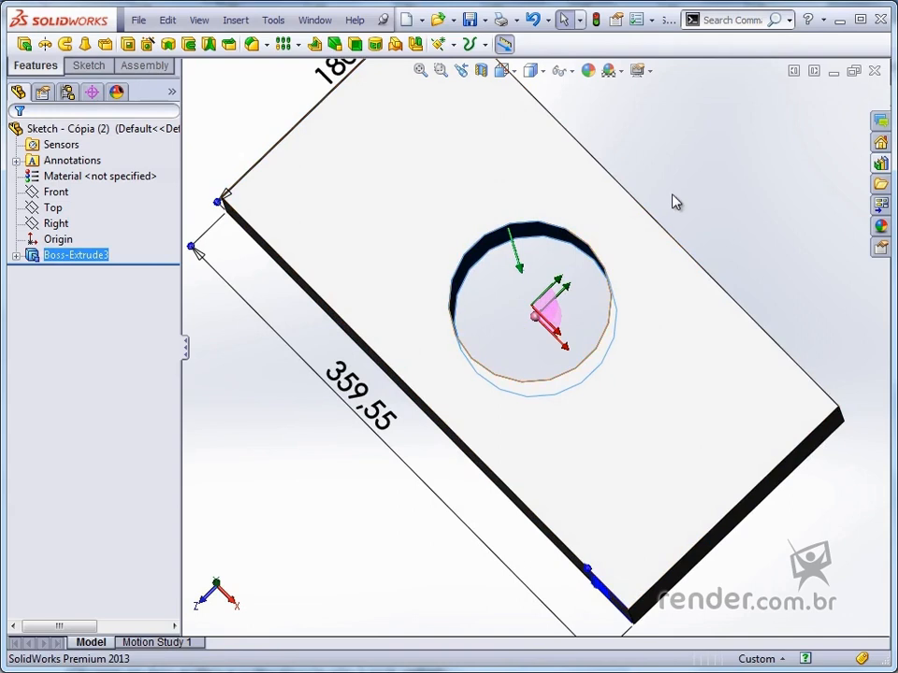
scroll(538, 238, down, 3)
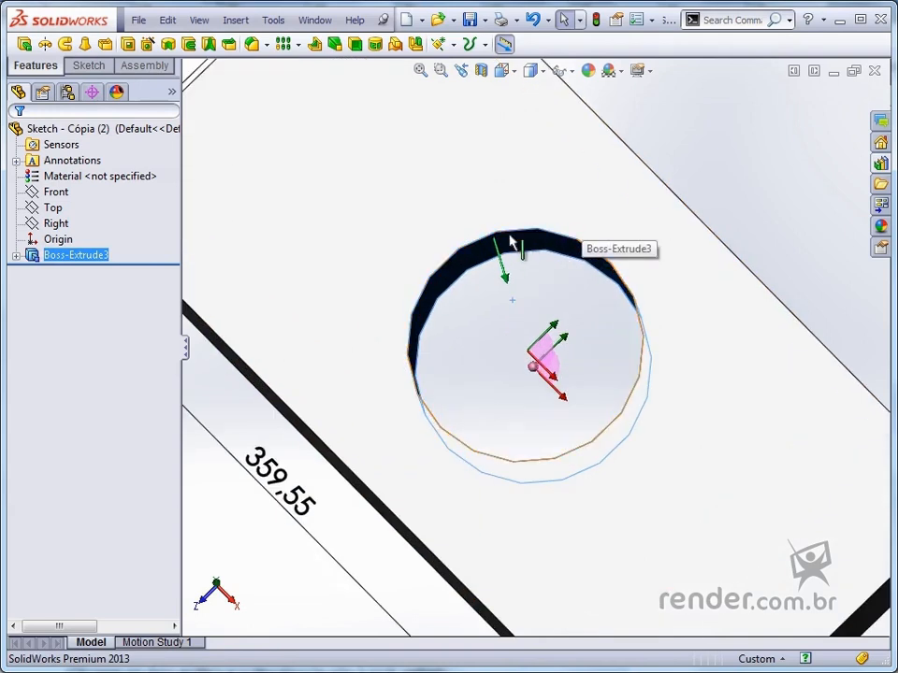
scroll(500, 273, down, 1)
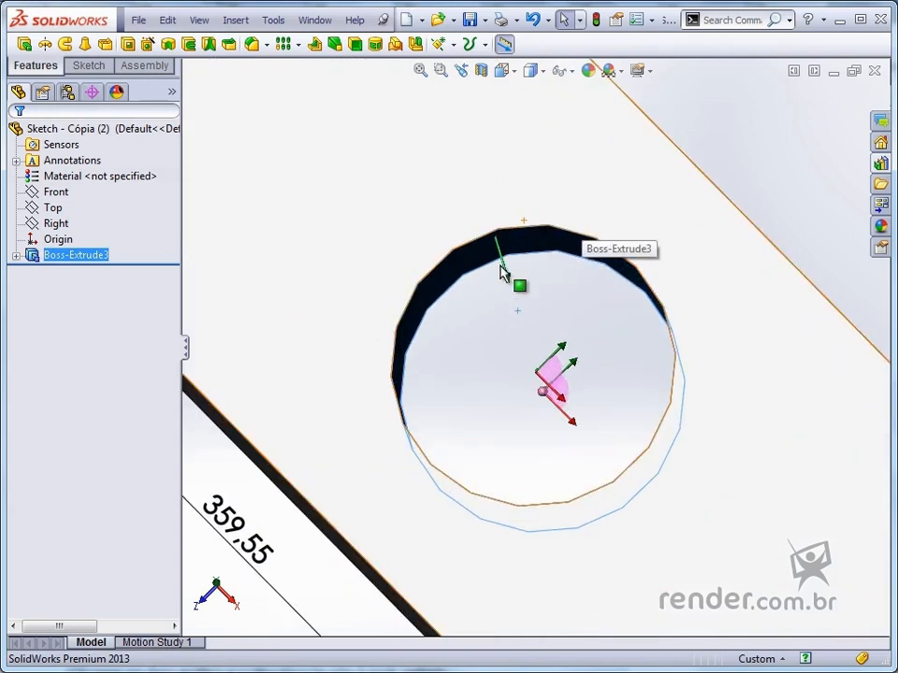
drag(506, 281, 551, 296)
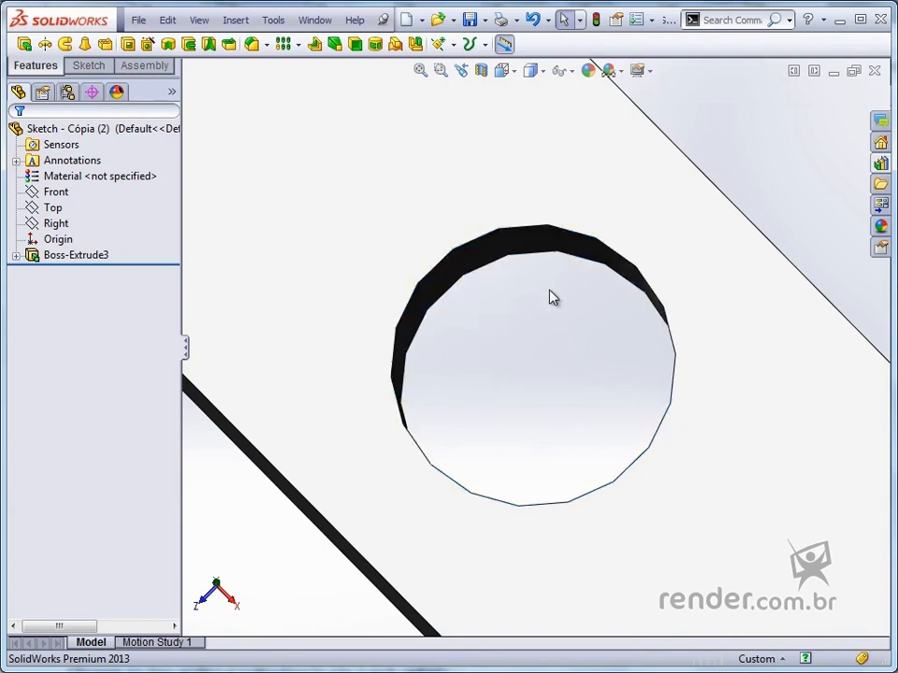
Sketch two separate small rectangles on the plate's top face beside the hole, the inner one about 24 × 23 mm, and exit the sketch.
click(470, 168)
click(539, 113)
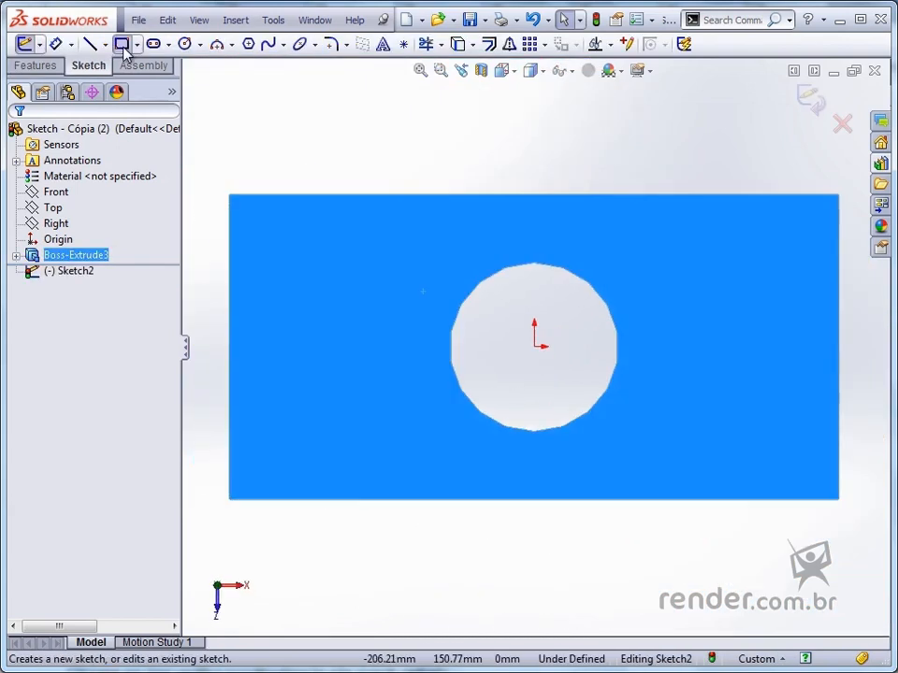
click(122, 44)
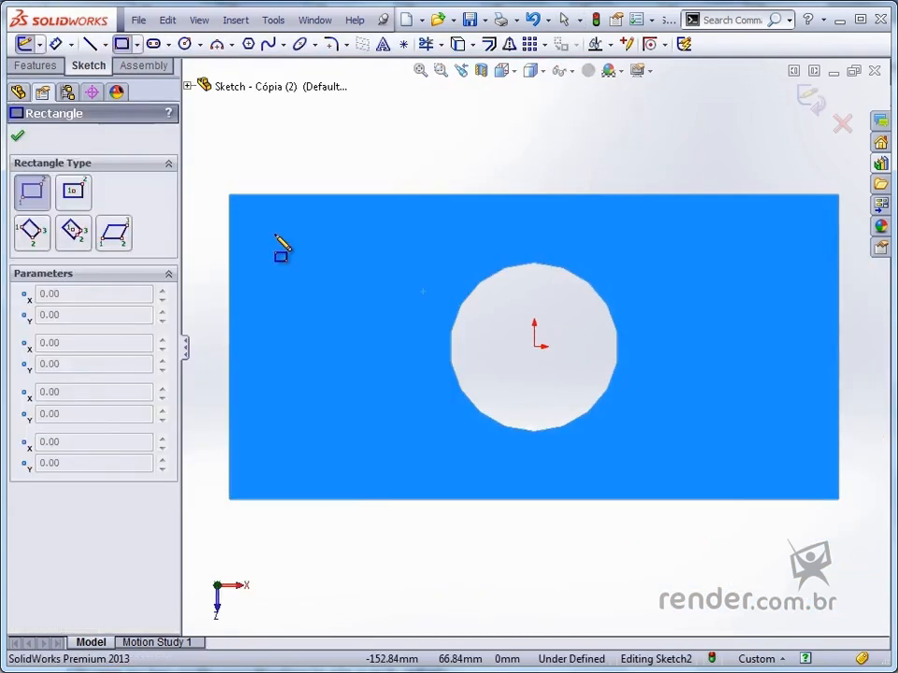
click(273, 232)
click(309, 265)
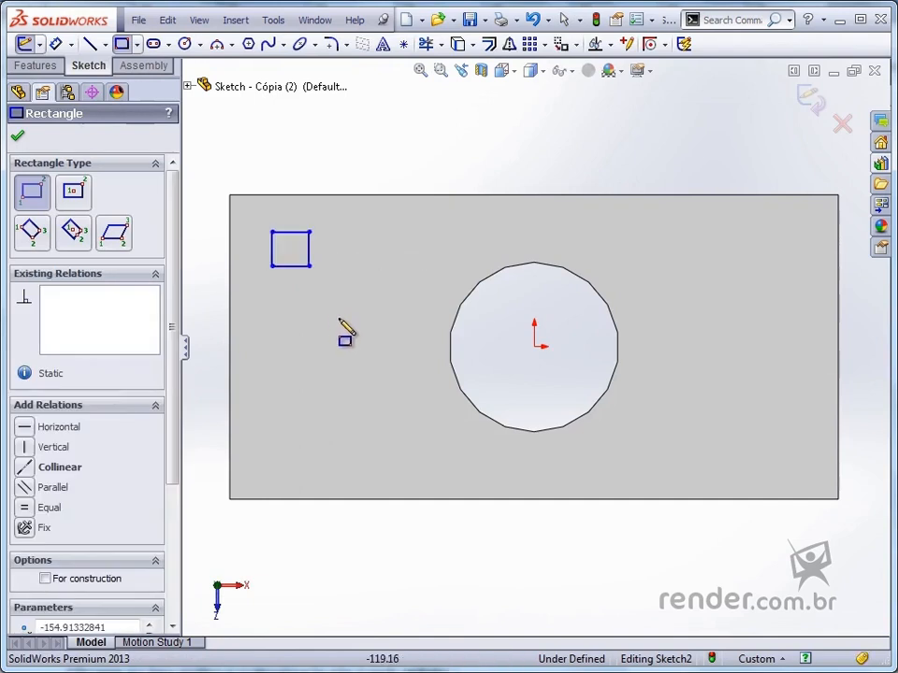
click(330, 308)
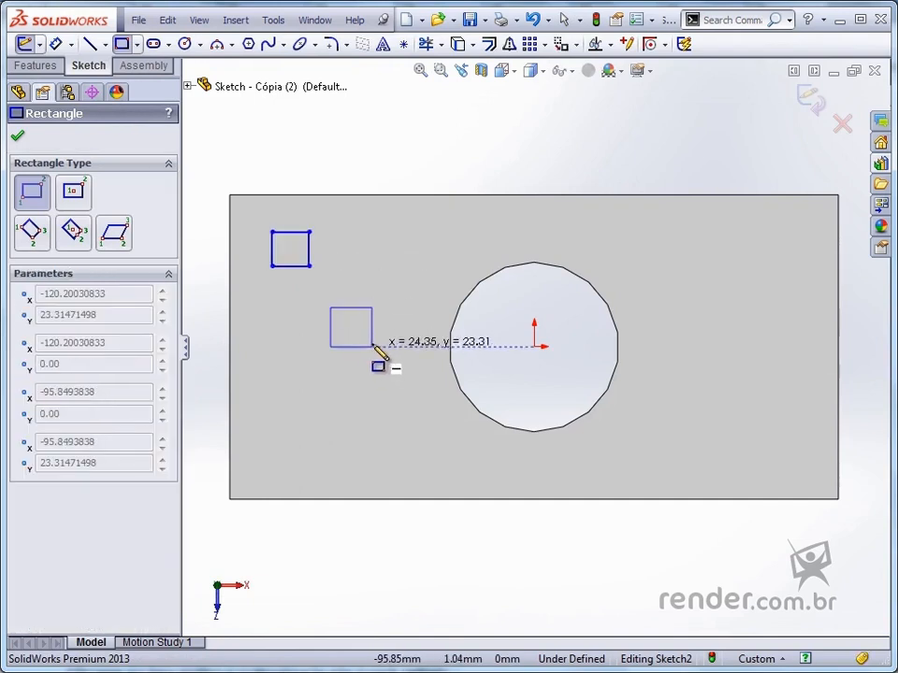
click(372, 347)
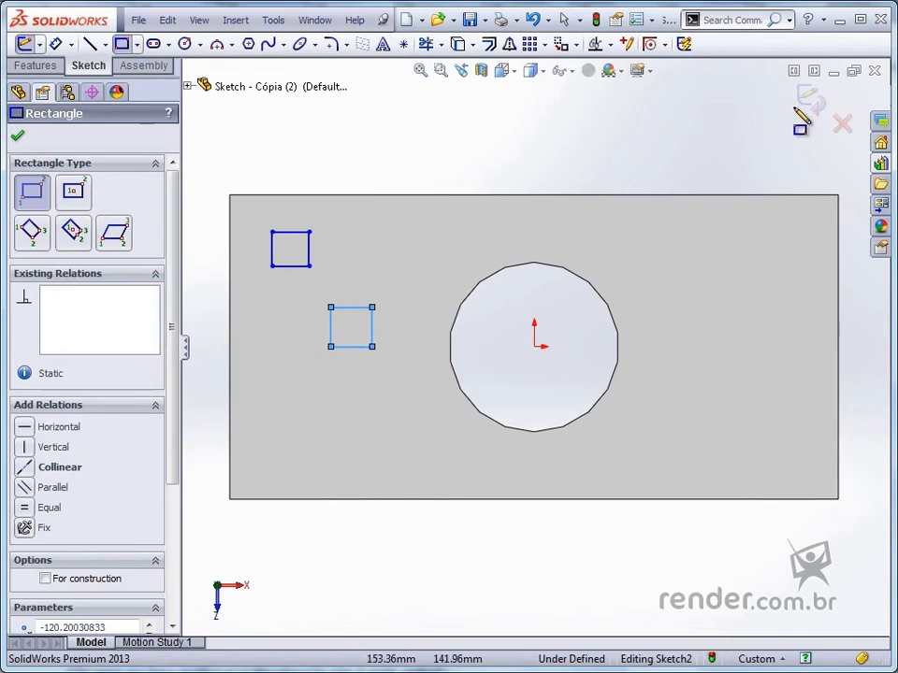
click(813, 99)
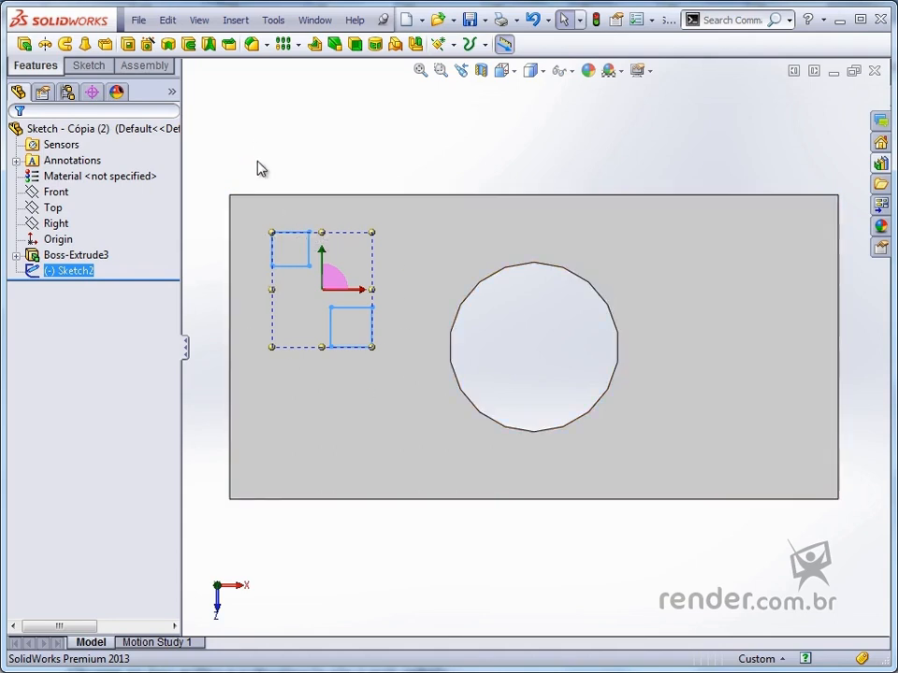
Scale both rectangles of Sketch2 up together with the sketch's bounding-box handles, making the outer rectangle about 29 mm wide.
scroll(187, 242, down, 2)
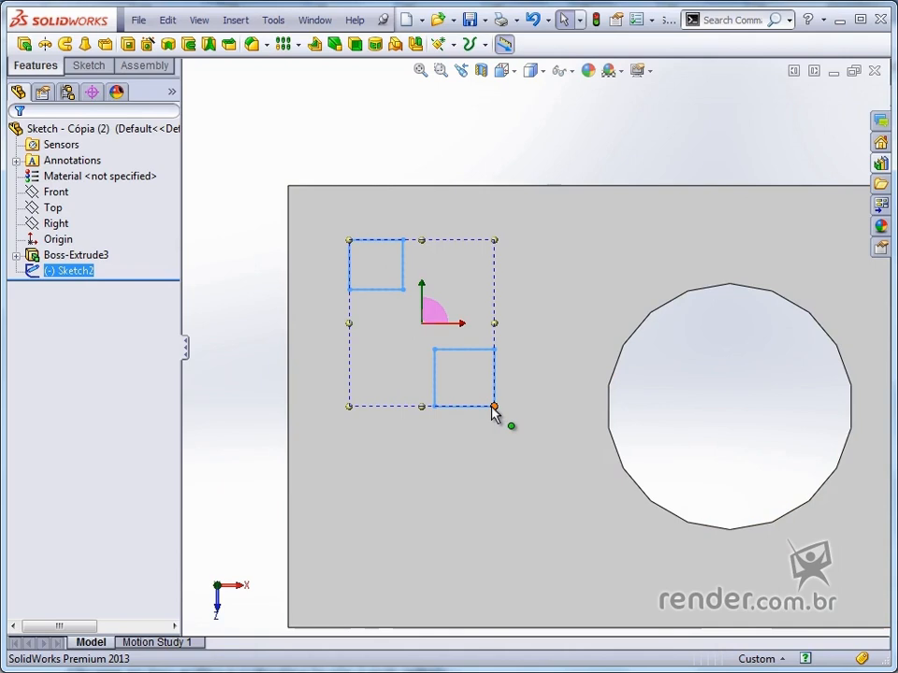
mouse_move(493, 408)
mouse_down()
mouse_move(659, 527)
mouse_move(426, 381)
mouse_move(481, 471)
mouse_up()
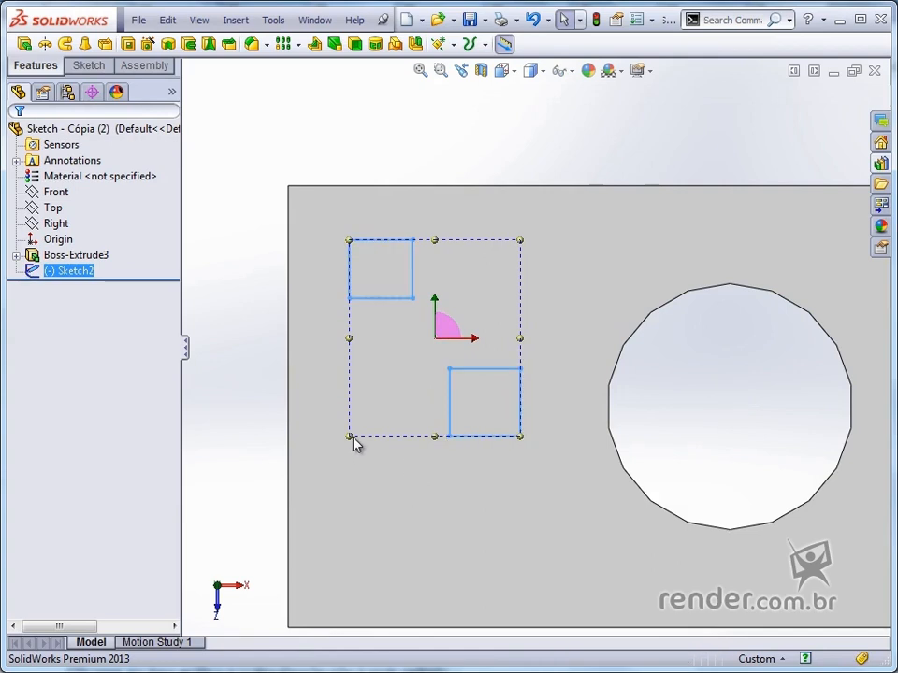
mouse_move(353, 443)
mouse_down()
mouse_move(345, 487)
mouse_move(310, 531)
mouse_move(411, 475)
mouse_up()
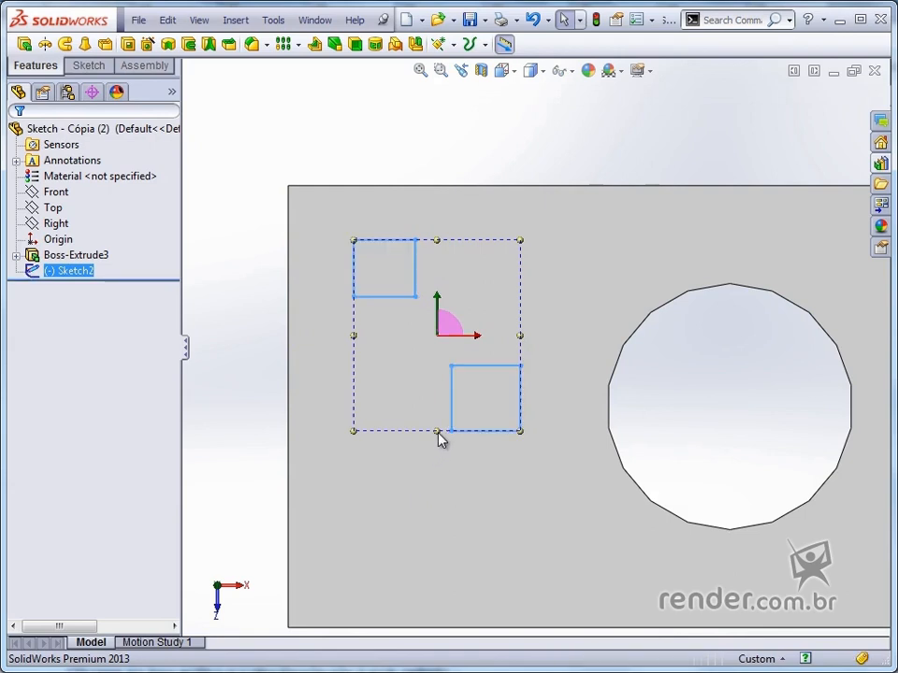
mouse_move(440, 445)
mouse_down()
mouse_move(449, 542)
mouse_move(457, 541)
mouse_move(448, 466)
mouse_up()
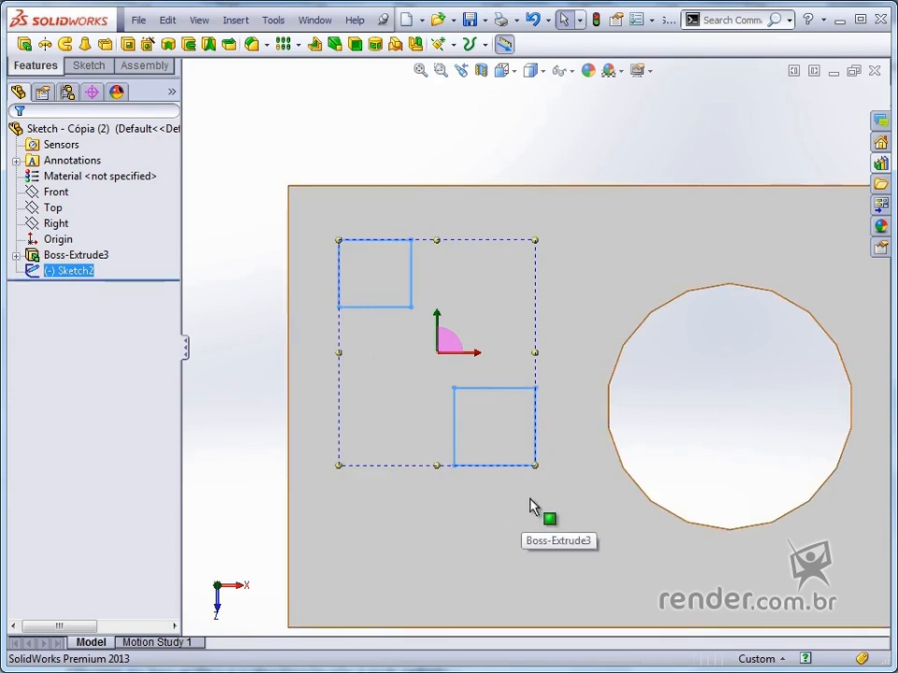
click(249, 374)
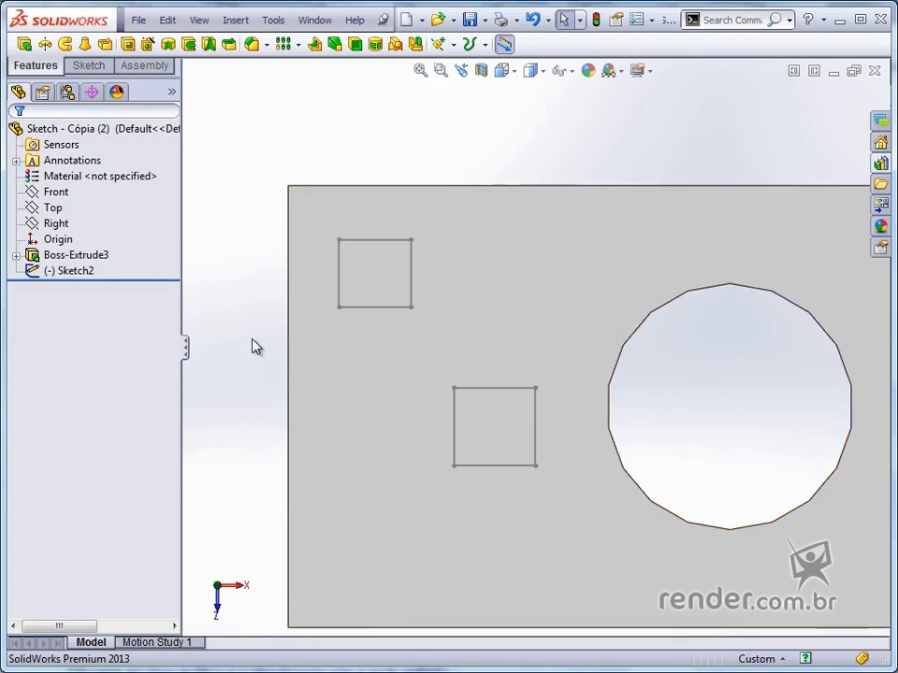
Cut both Sketch2 rectangles through the plate by extruding directly from a rectangle edge into the solid, and inspect the openings in isometric view.
click(374, 241)
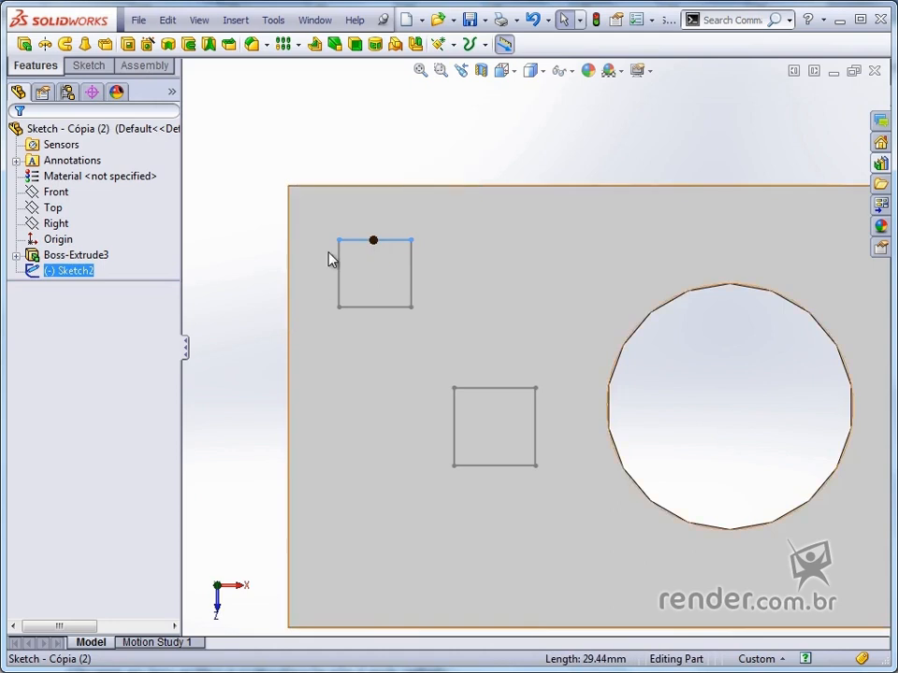
middle_drag(289, 278, 358, 199)
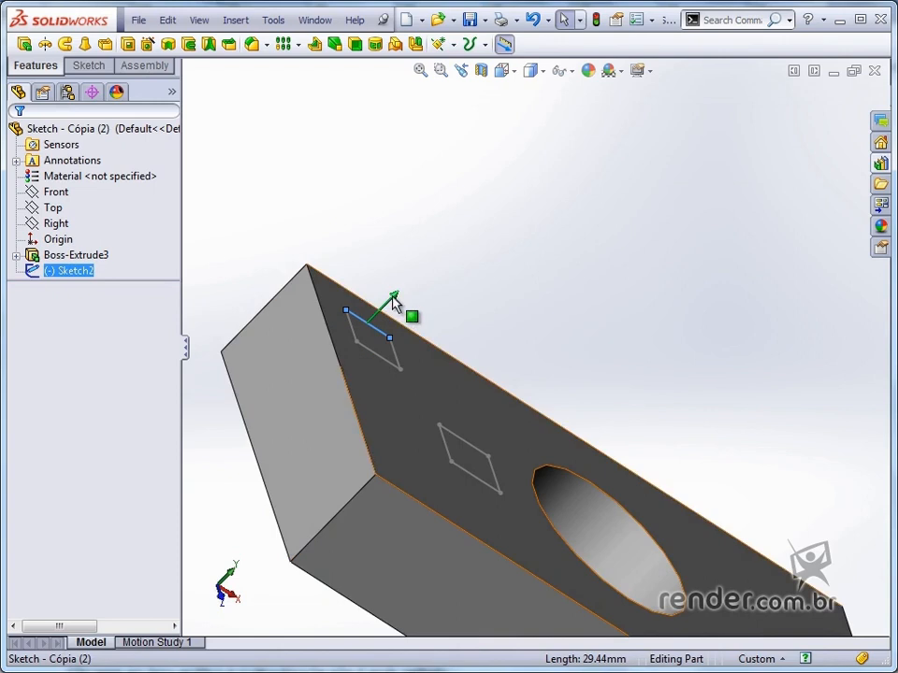
mouse_move(396, 301)
mouse_down()
mouse_move(316, 370)
mouse_move(236, 457)
mouse_move(230, 452)
mouse_up()
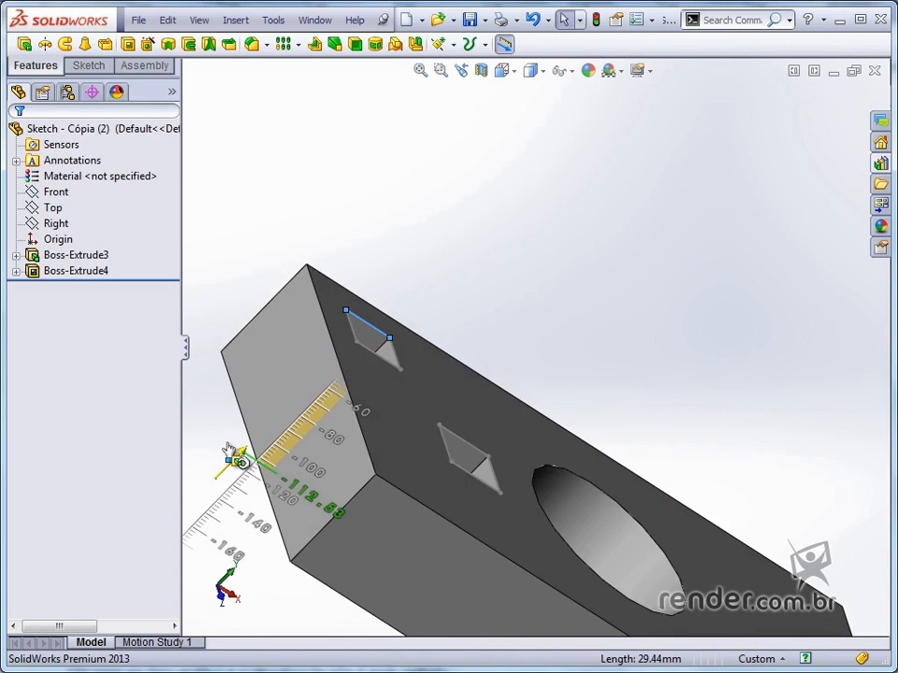
mouse_move(229, 452)
mouse_down()
mouse_move(548, 245)
mouse_move(264, 436)
mouse_up()
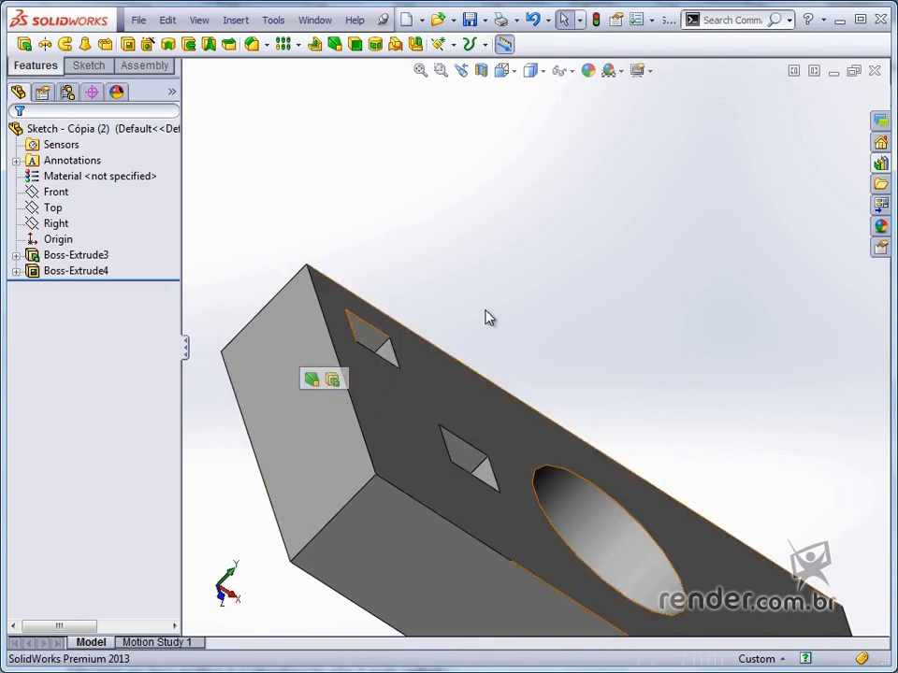
middle_drag(397, 349, 262, 290)
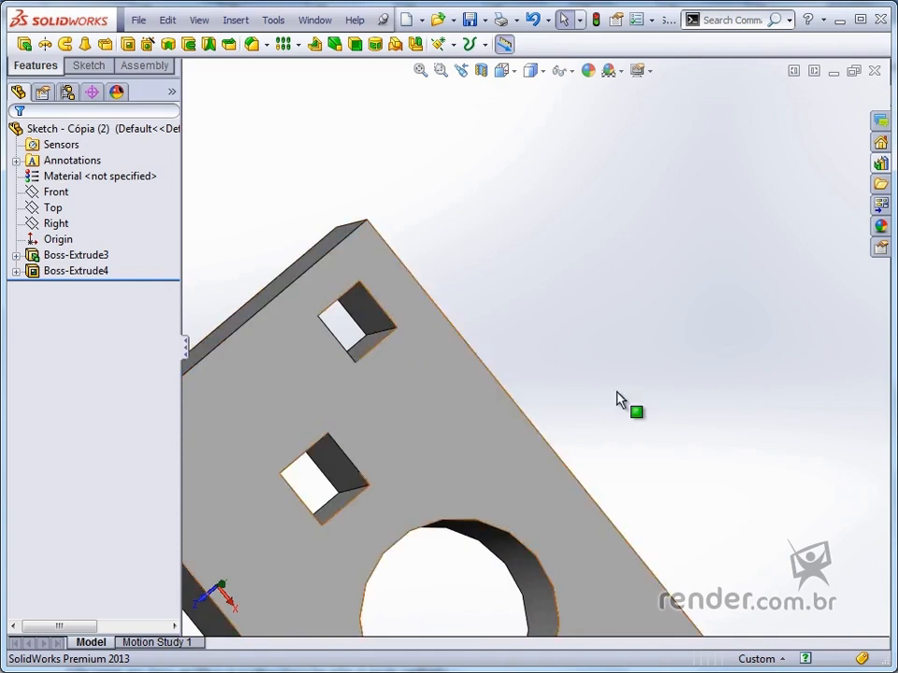
key(ctrl+7)
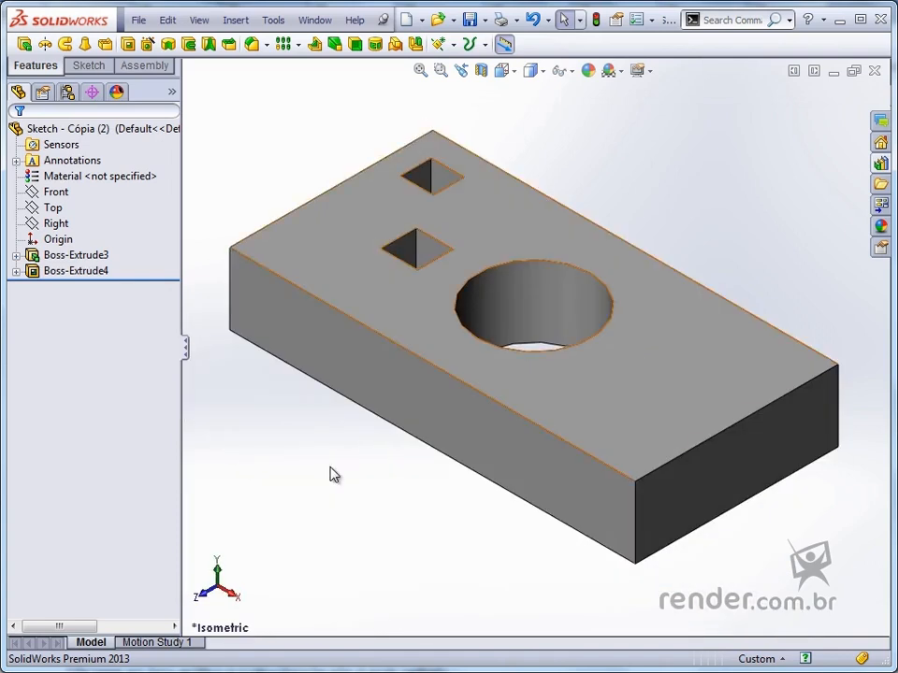
Undo the rectangular cuts, going back to the plain Sketch2 on the plate.
key(ctrl+z)
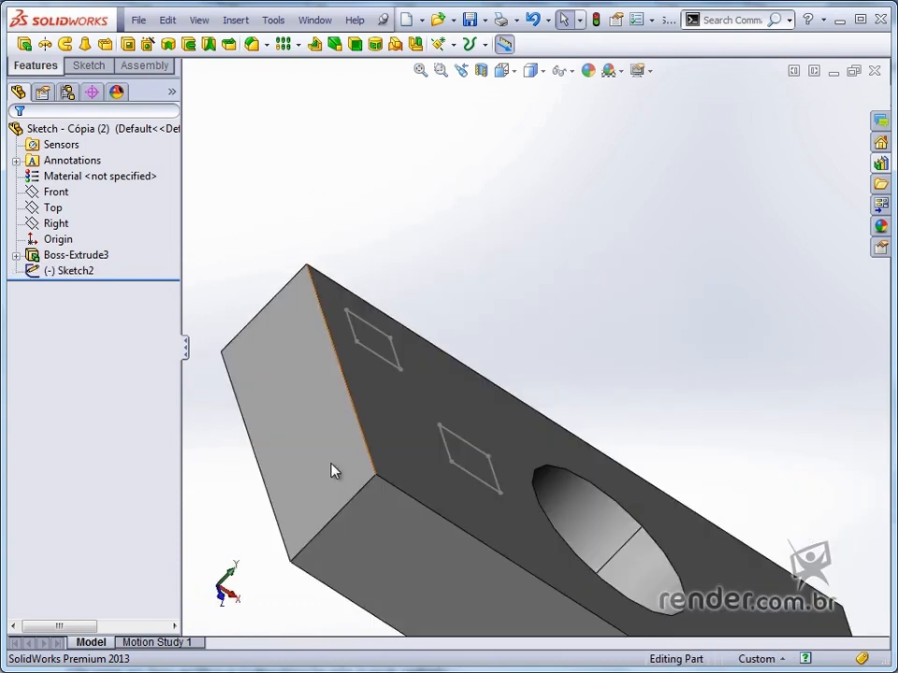
key(ctrl+7)
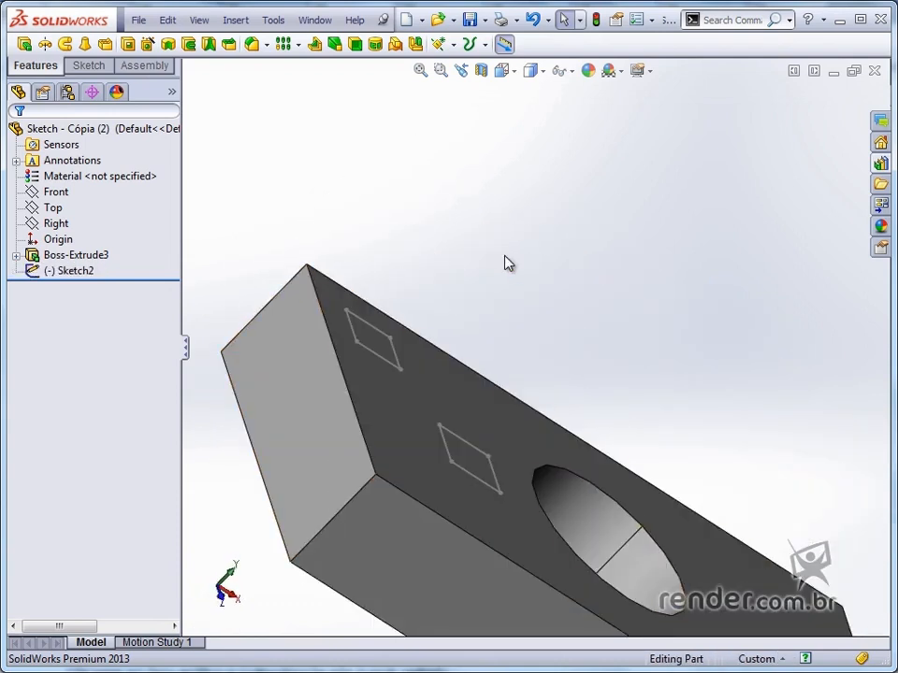